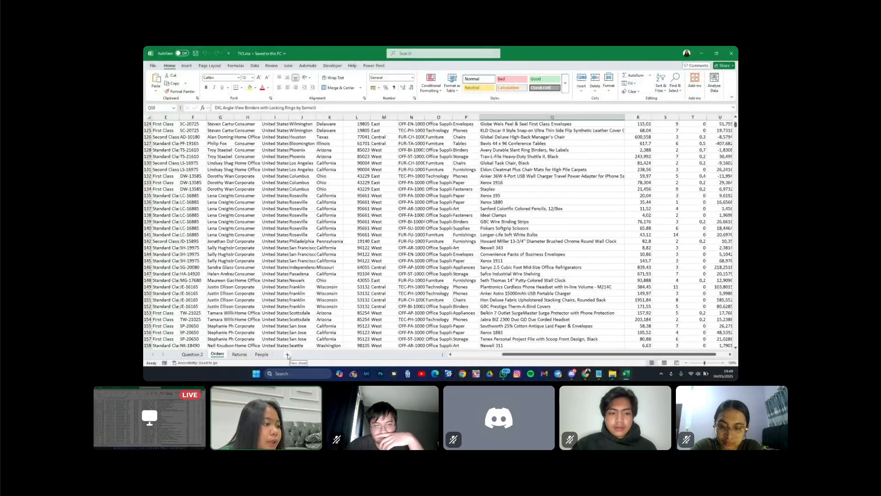
Step: Add a new worksheet after Orders and name it "Bahan Question 3"
left_click(287, 354)
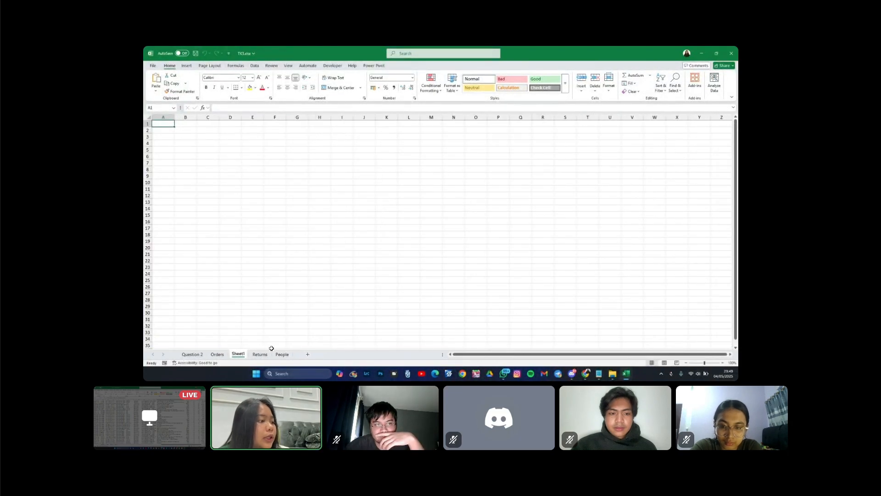
double_click(240, 354)
type("B")
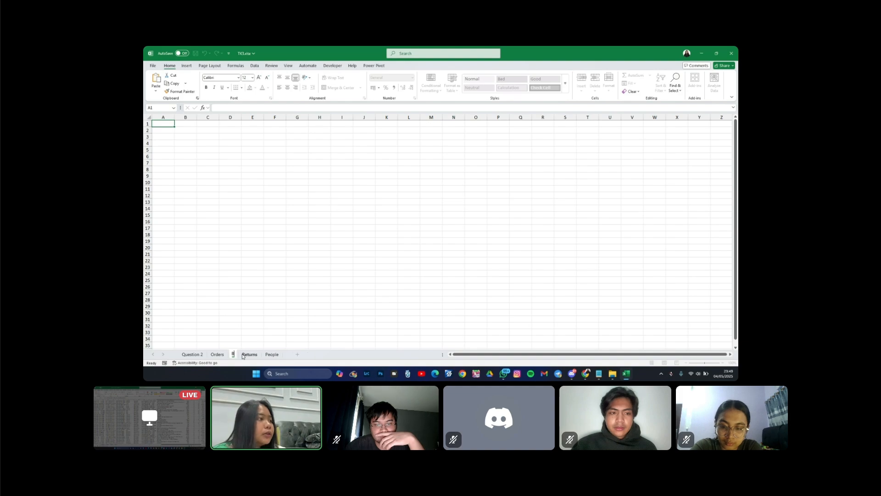
type("ahar Q")
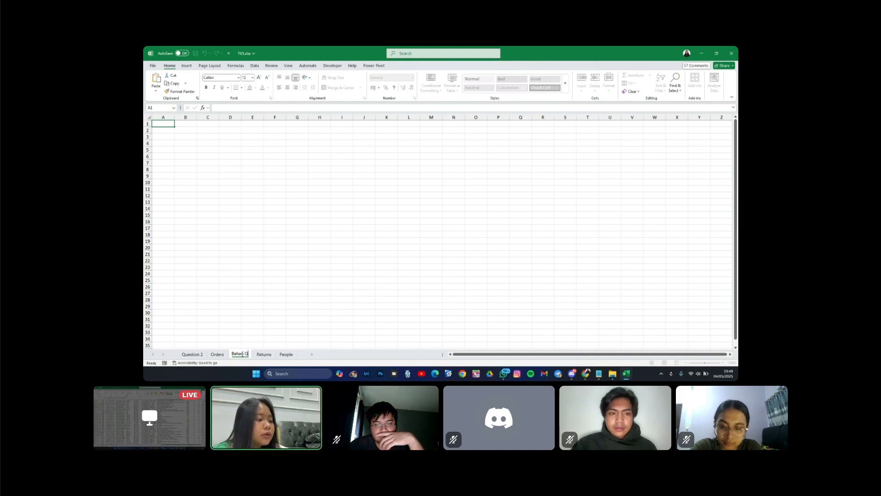
type("uestion 3")
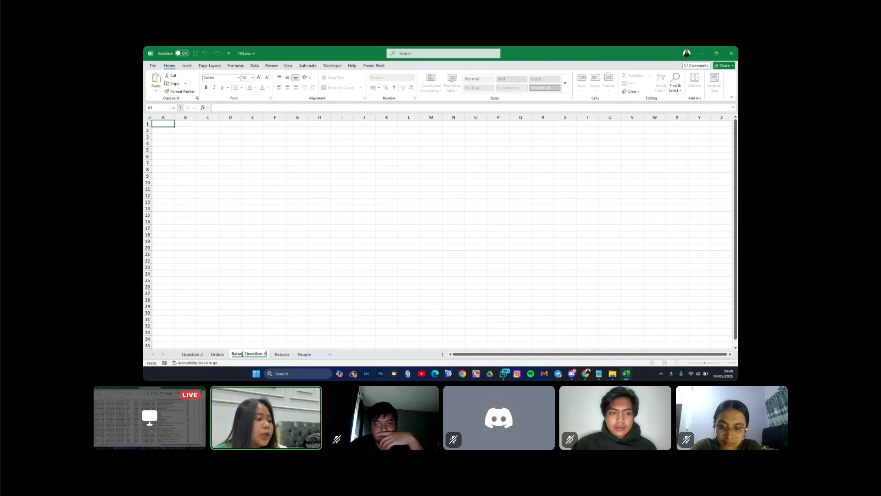
key("Return")
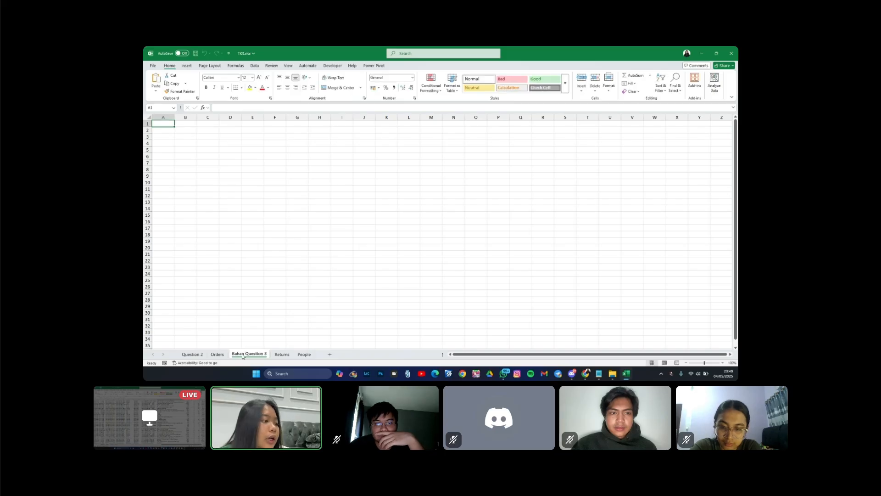
Step: Add another worksheet after Bahan Question 3 and name it "Output Dashboard"
left_click(330, 355)
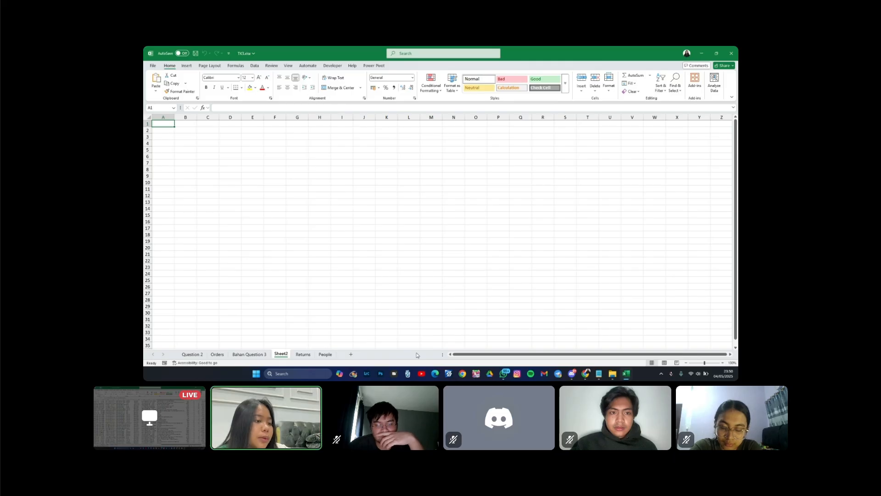
double_click(281, 354)
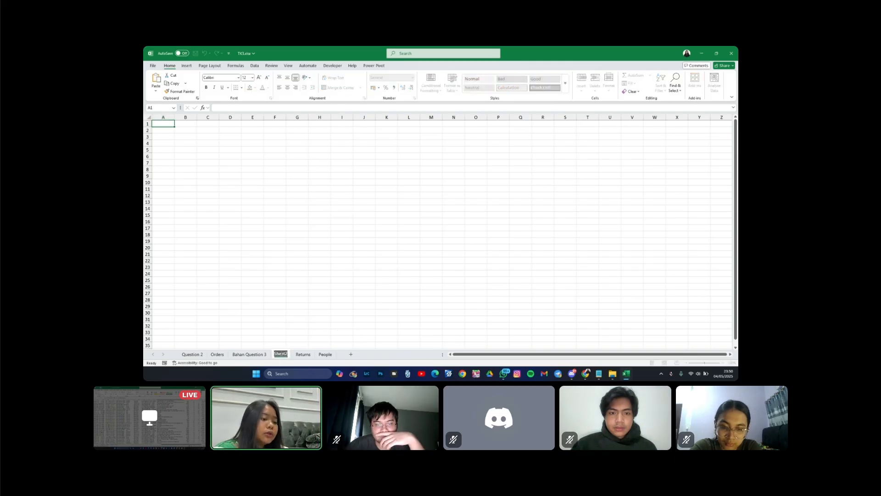
type("Output Da")
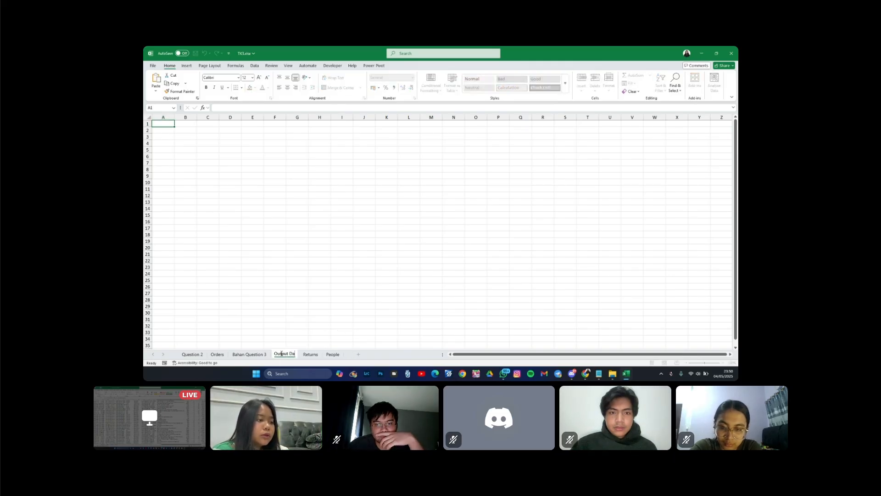
type("shboard")
key("Return")
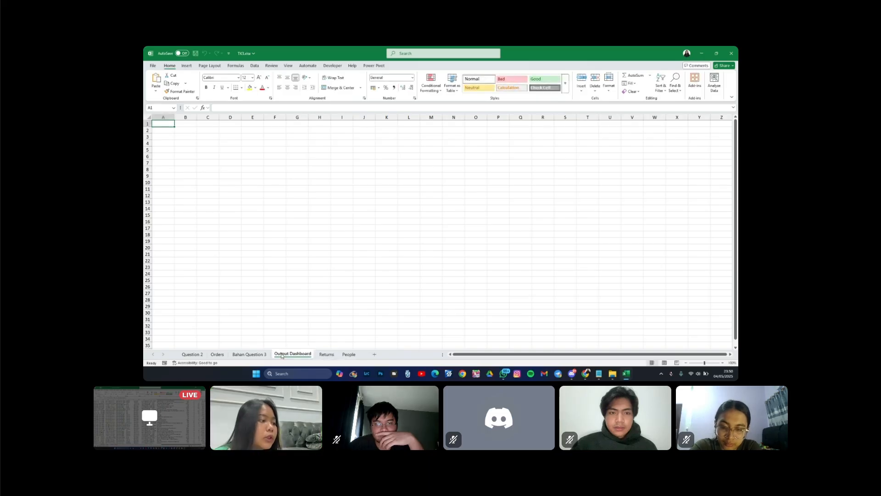
left_click(250, 355)
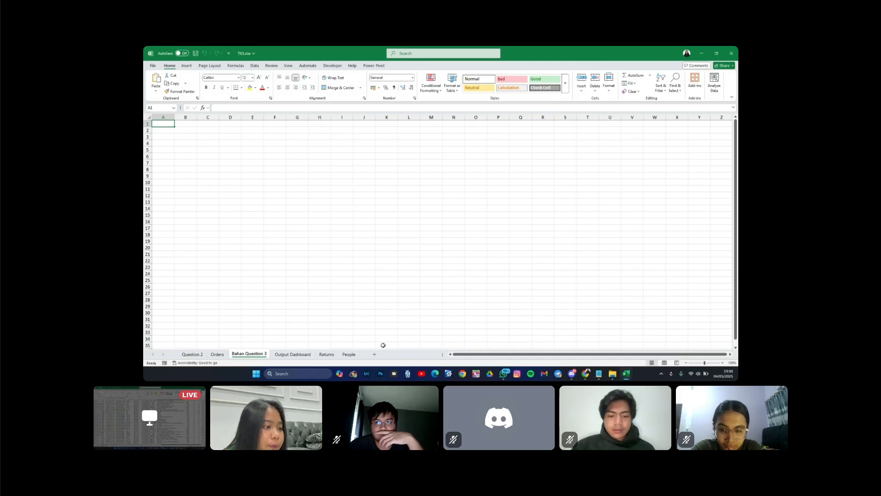
left_click(294, 355)
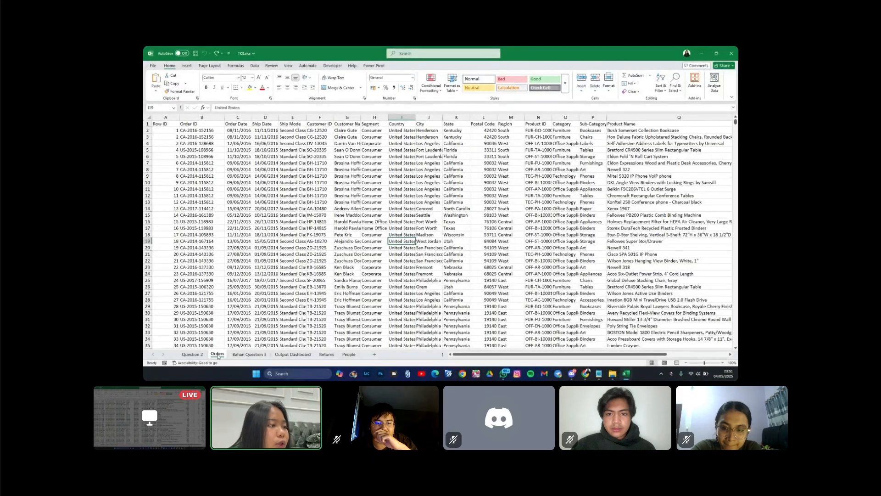
Step: Convert the data range on the Orders sheet into a table with headers
left_click(332, 300)
key("ctrl+t")
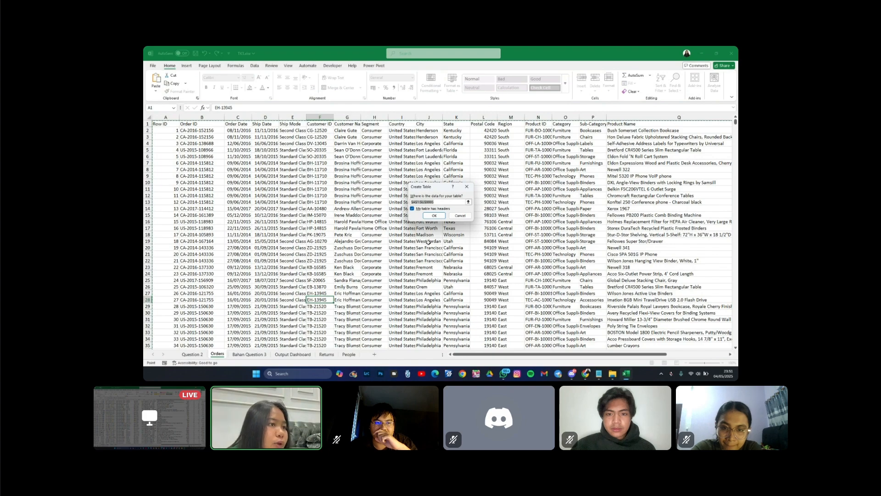
key("Return")
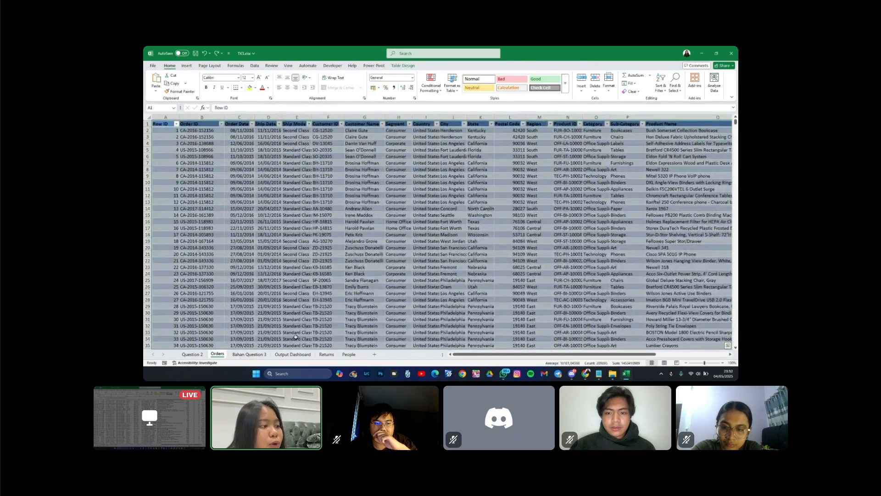
Step: Merge and center cells A2 to I2 on the Bahan Question 3 sheet
left_click(264, 355)
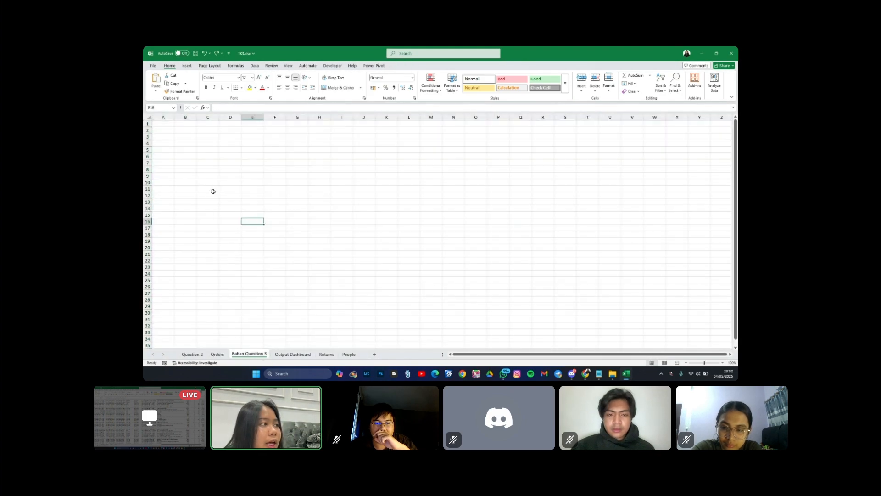
left_click_drag(164, 130, 342, 131)
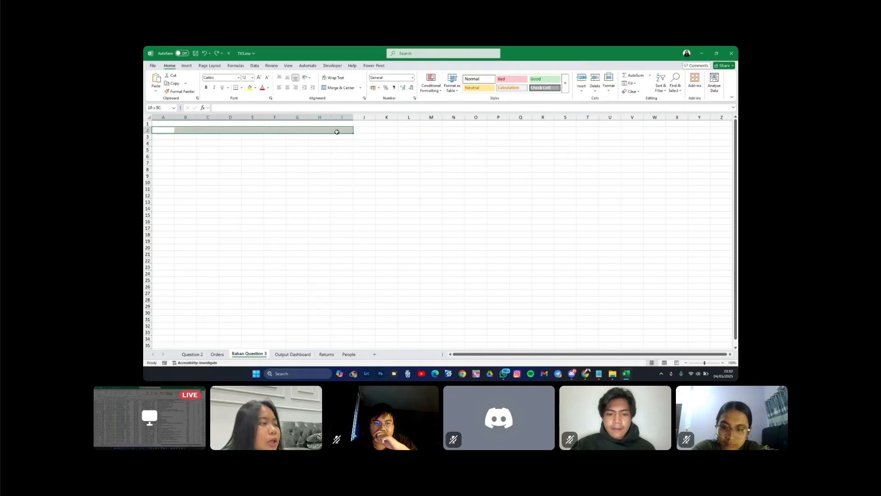
left_click(335, 87)
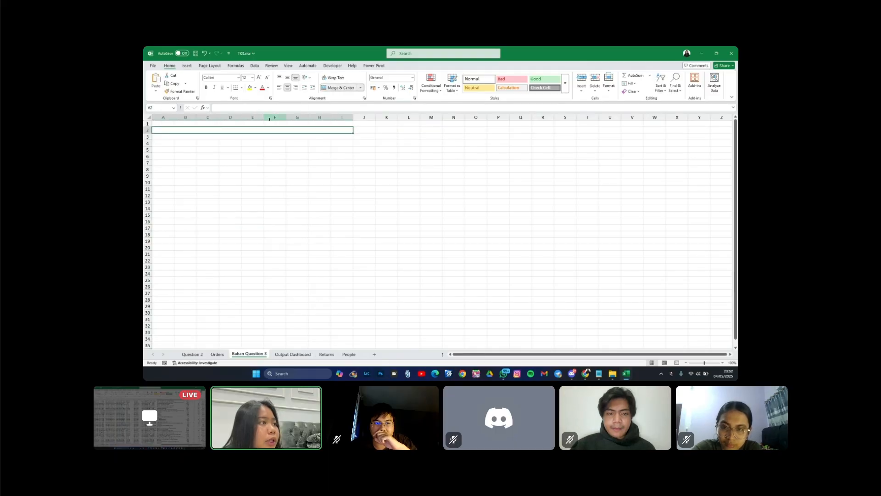
Step: Enter the title "Sales and Profit 2014-2016" in the merged cell in row 2
double_click(246, 131)
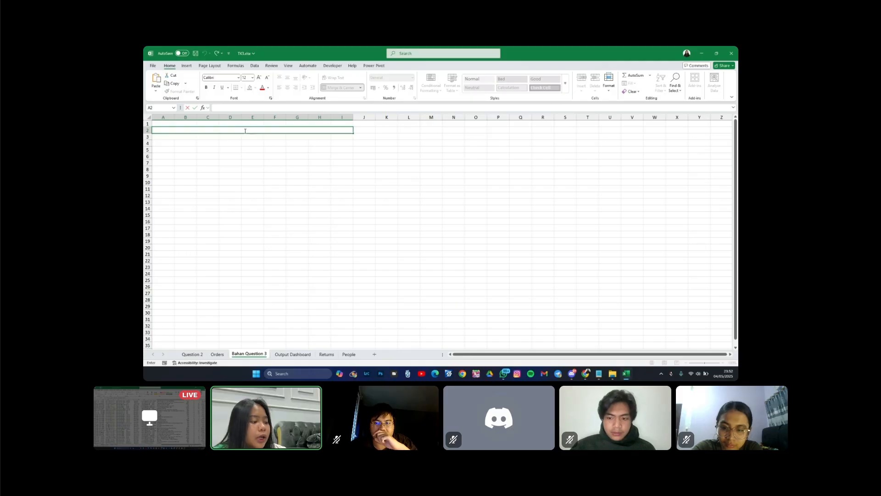
type("Salet")
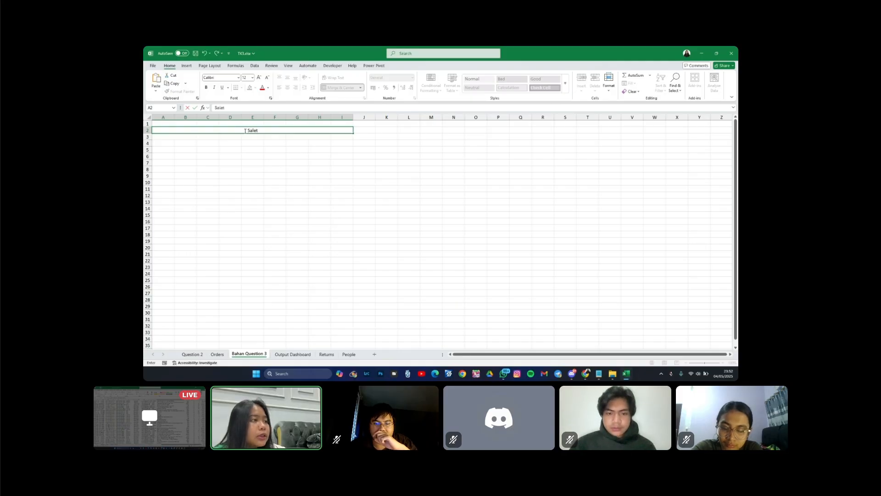
key("BackSpace")
type("s")
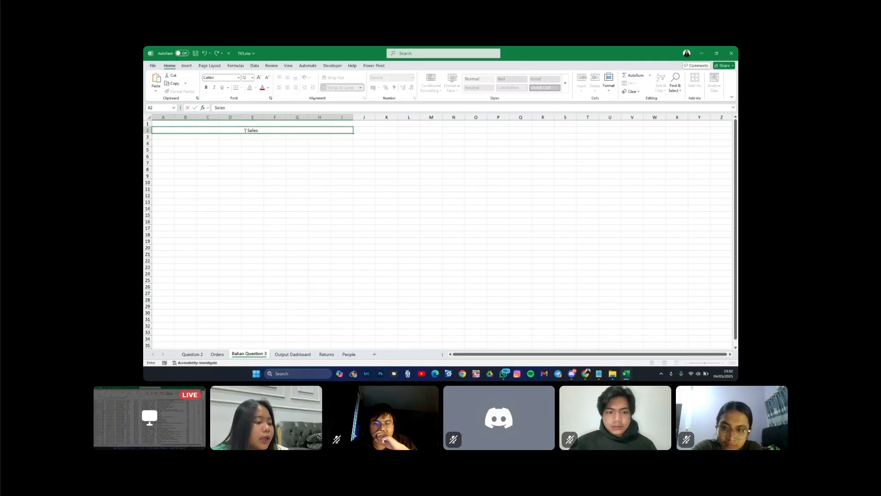
type(" and P")
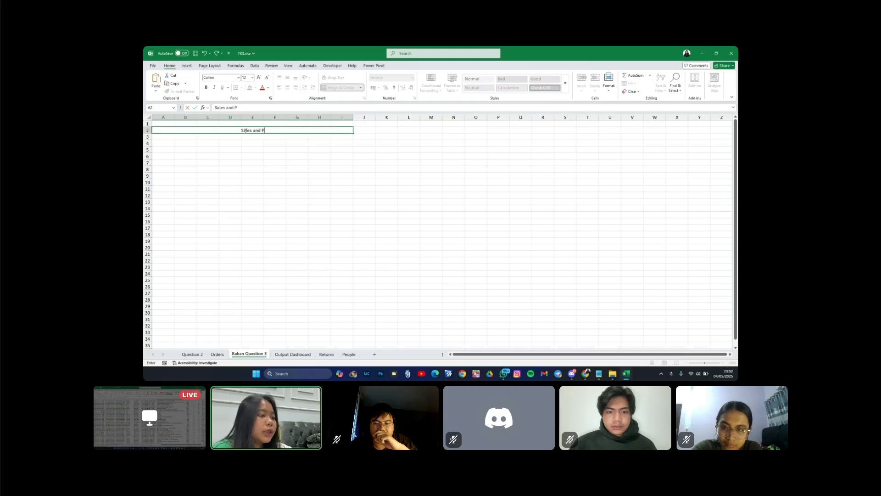
type("rofit")
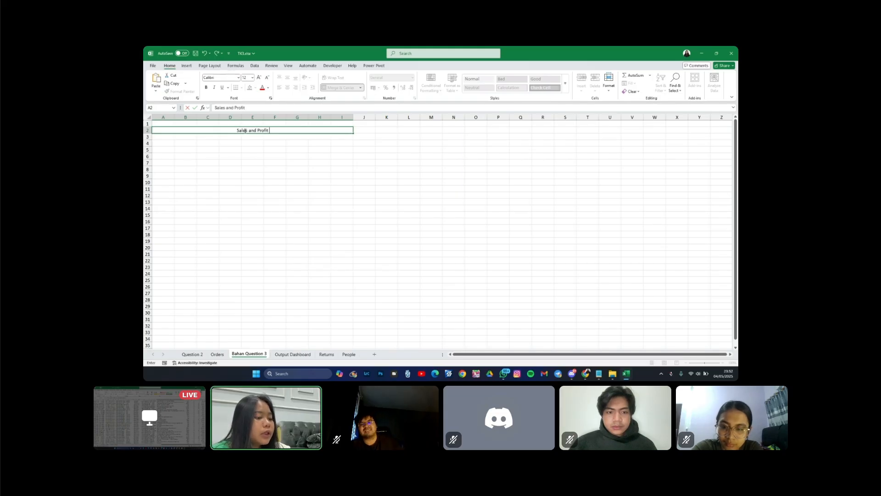
type(" 2014")
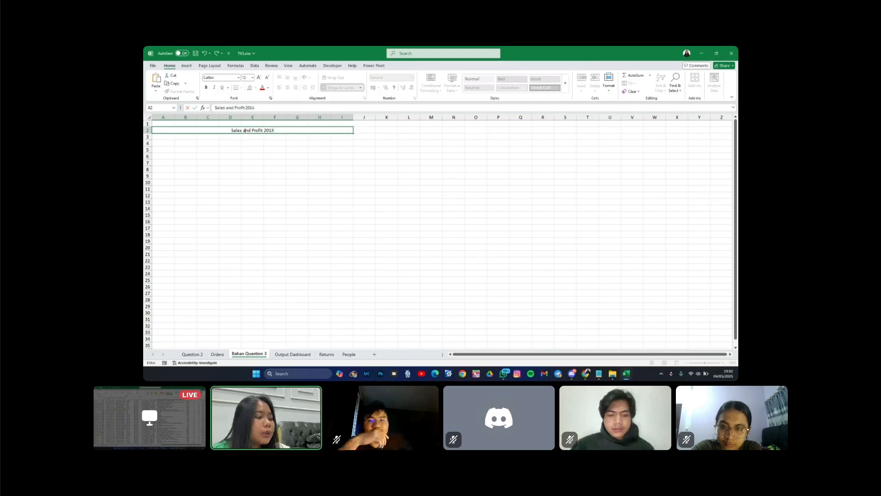
type("-2016")
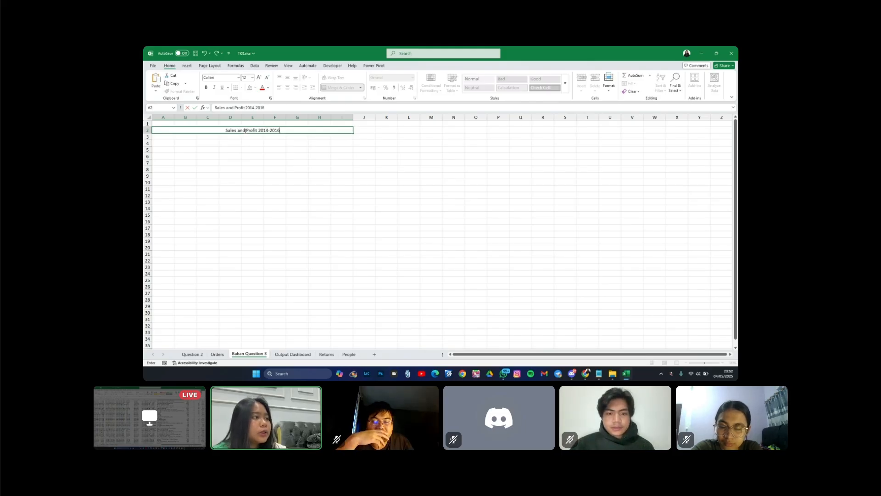
key("Return")
Step: Fill the merged title cell in row 2 with the lightest orange theme color
left_click(245, 130)
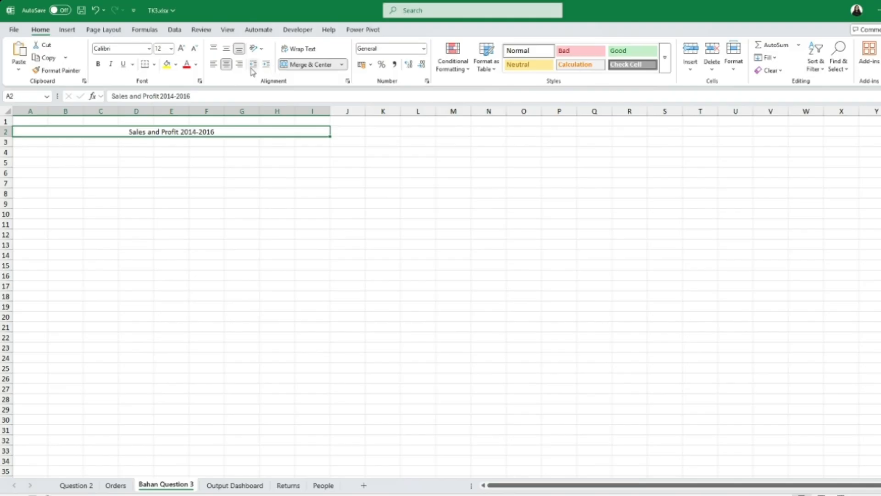
left_click(255, 87)
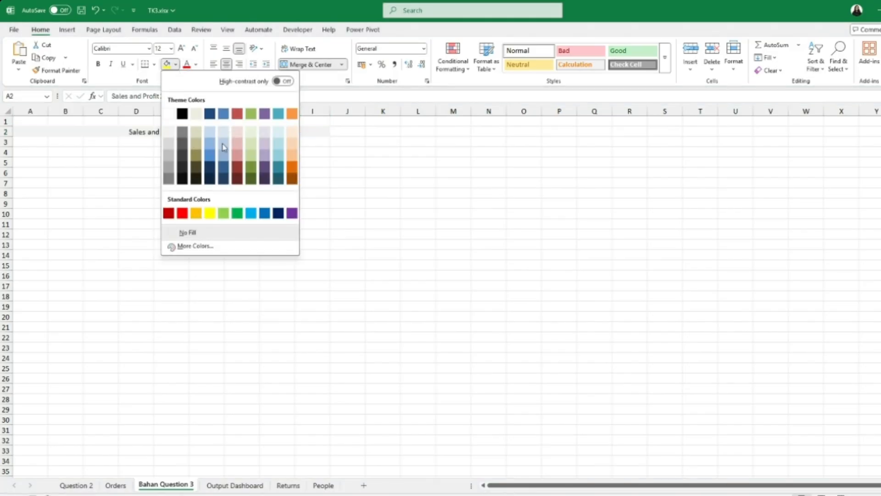
left_click(292, 132)
left_click(37, 143)
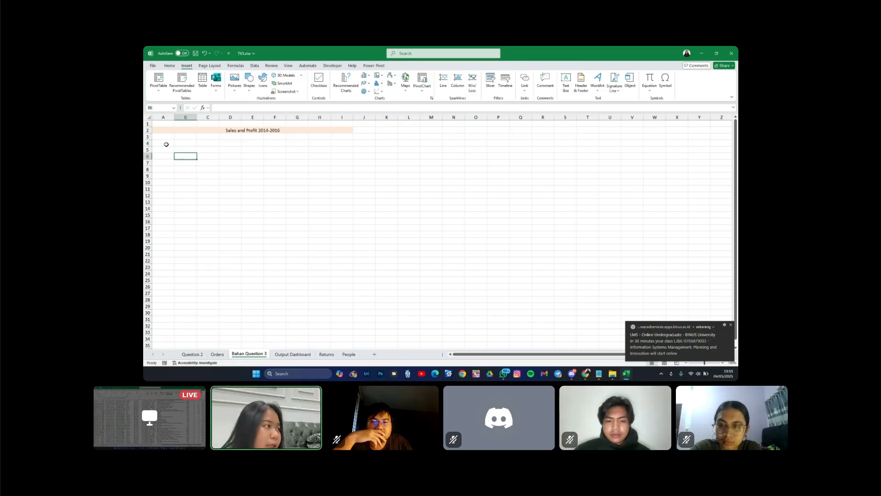
Step: Create a PivotTable from the whole Orders table in cell A4 of Bahan Question 3, adding the data to the Data Model
left_click(163, 144)
left_click(164, 92)
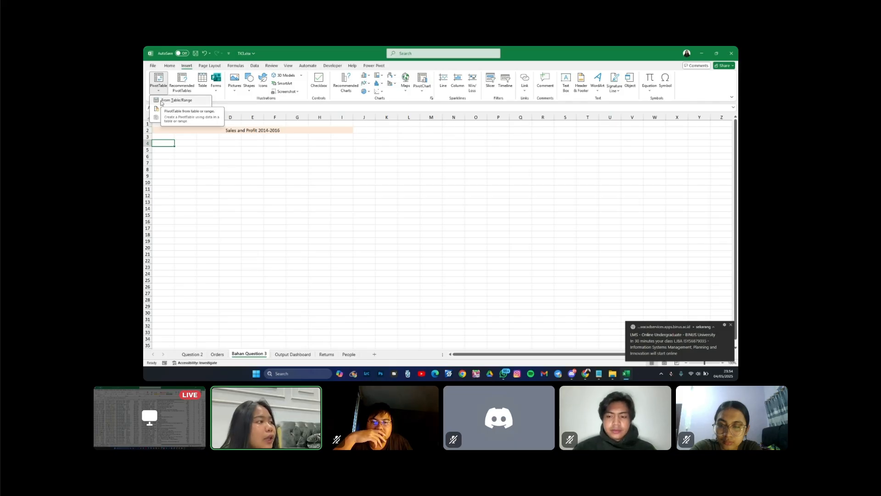
left_click(162, 102)
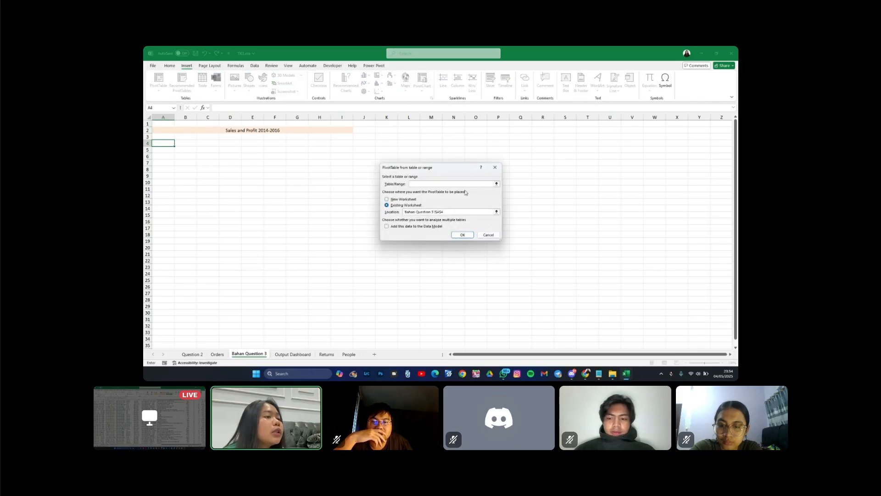
left_click(496, 183)
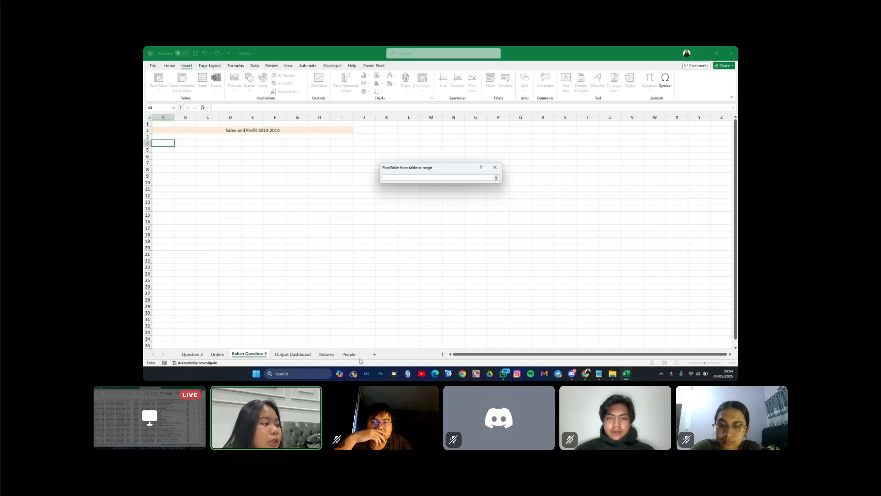
left_click(217, 355)
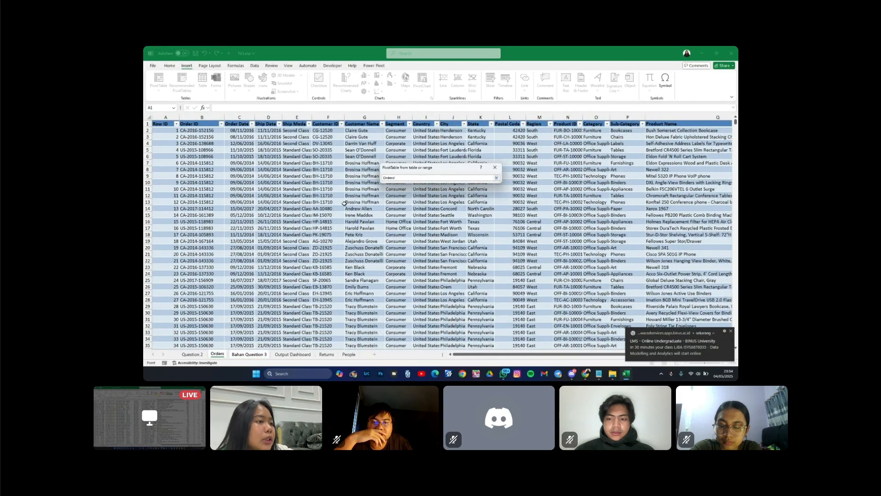
left_click(363, 201)
key("ctrl+a")
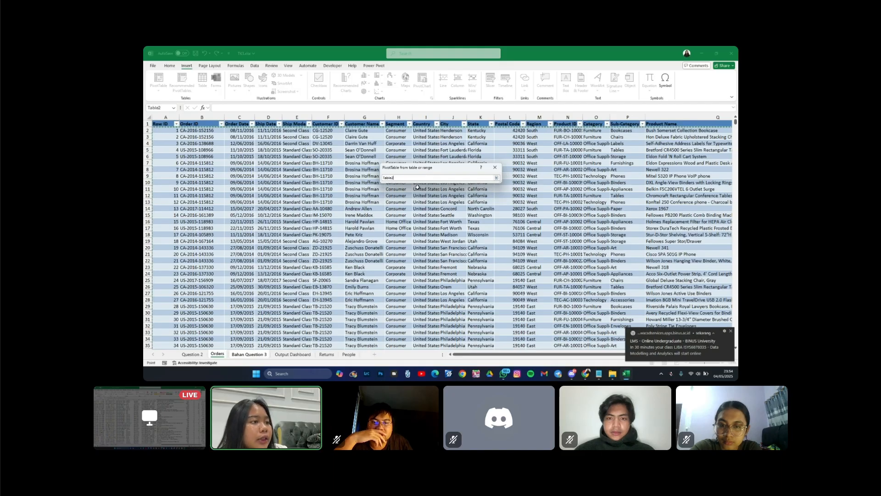
key("Return")
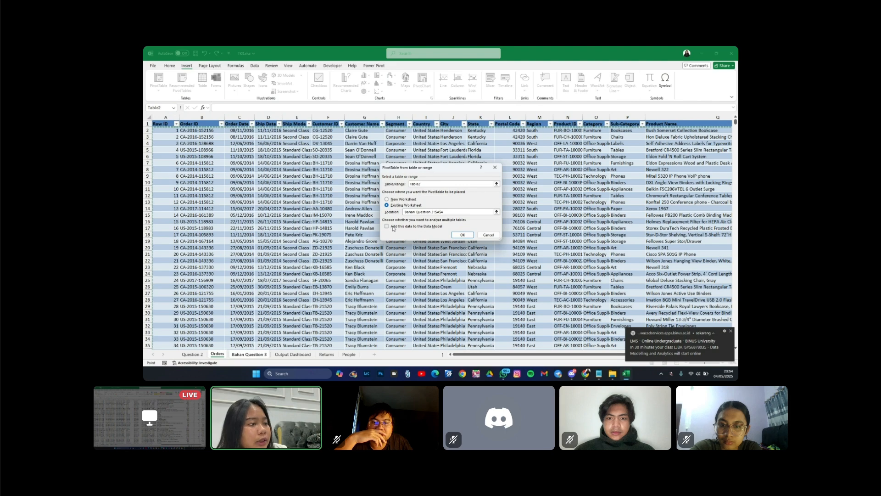
left_click(422, 229)
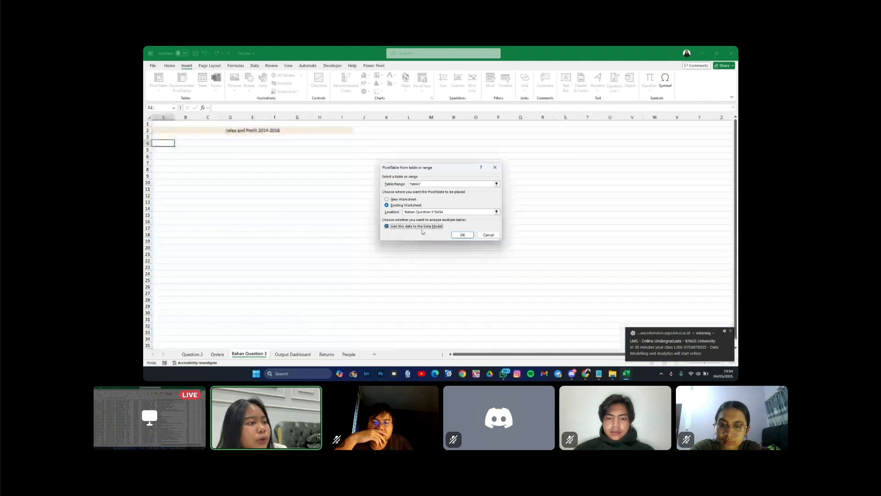
left_click(463, 235)
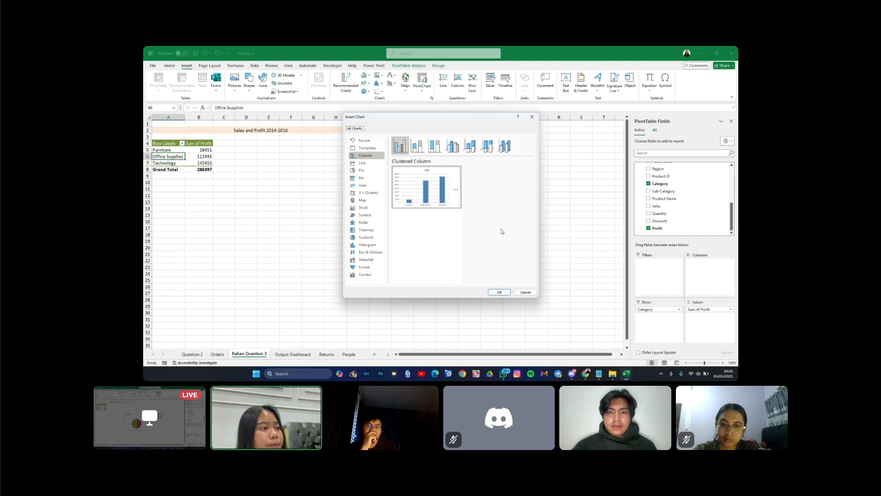
Step: Insert a doughnut PivotChart of profit by category on Bahan Question 3 and turn on its data labels
left_click(362, 170)
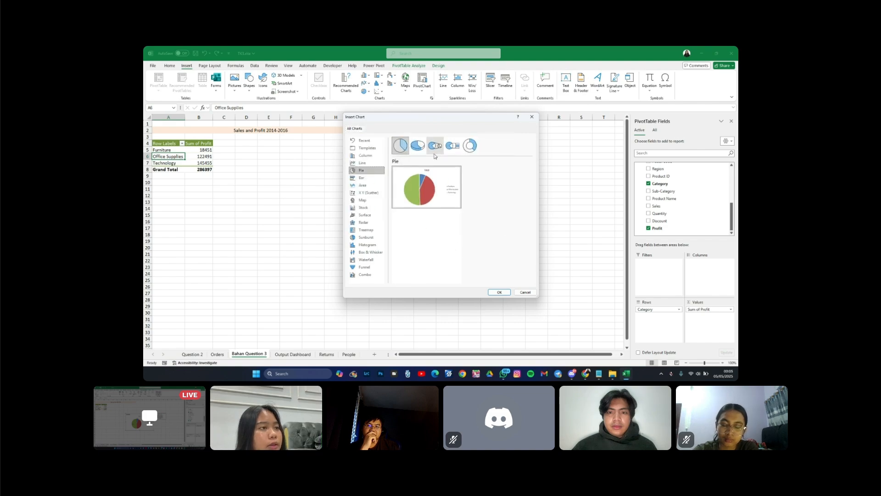
left_click(470, 146)
left_click(497, 290)
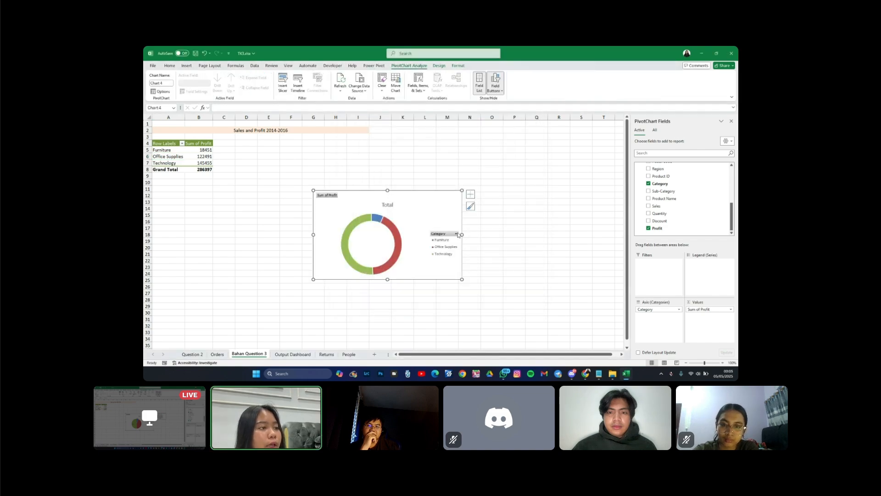
left_click_drag(415, 197, 412, 200)
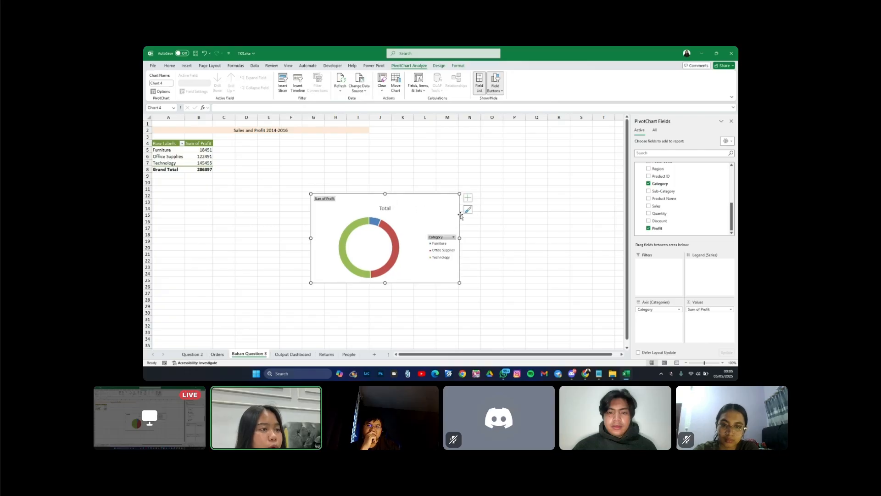
left_click(468, 199)
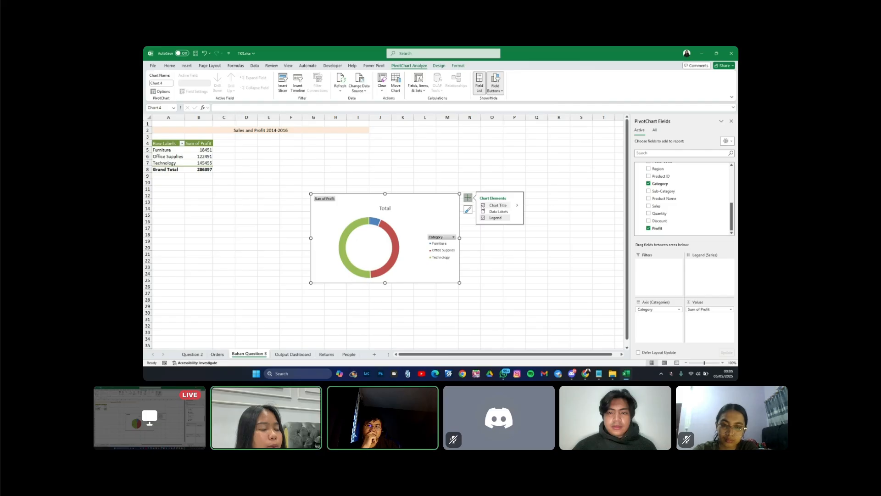
left_click(483, 212)
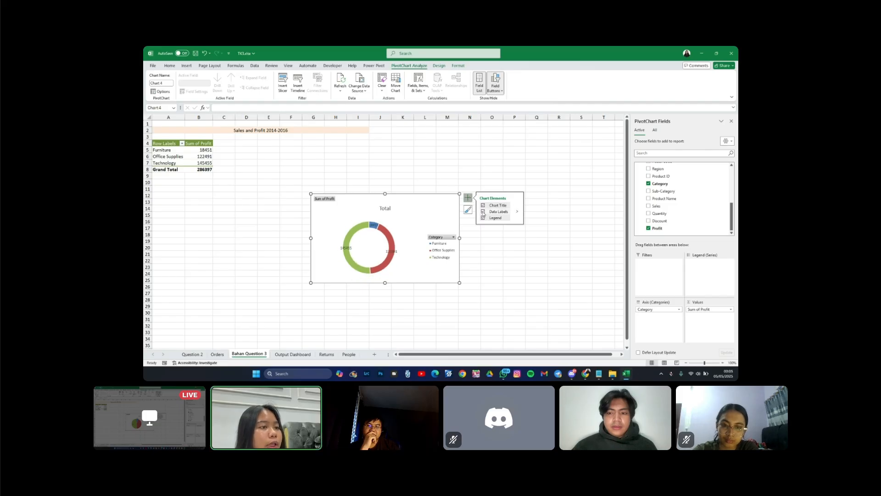
Step: Change the doughnut chart's title to "PROFITABILITAS BERDASARKAN PROFIT"
left_click(388, 208)
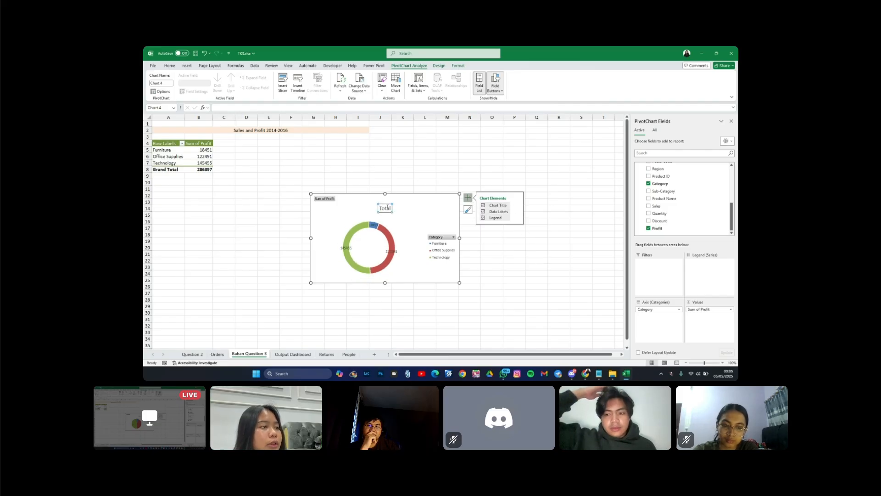
left_click(384, 208)
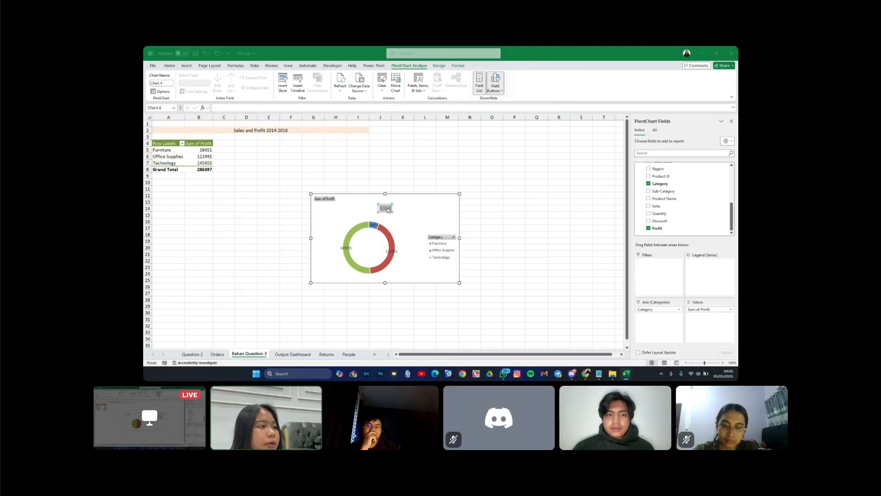
type("PROFITAL")
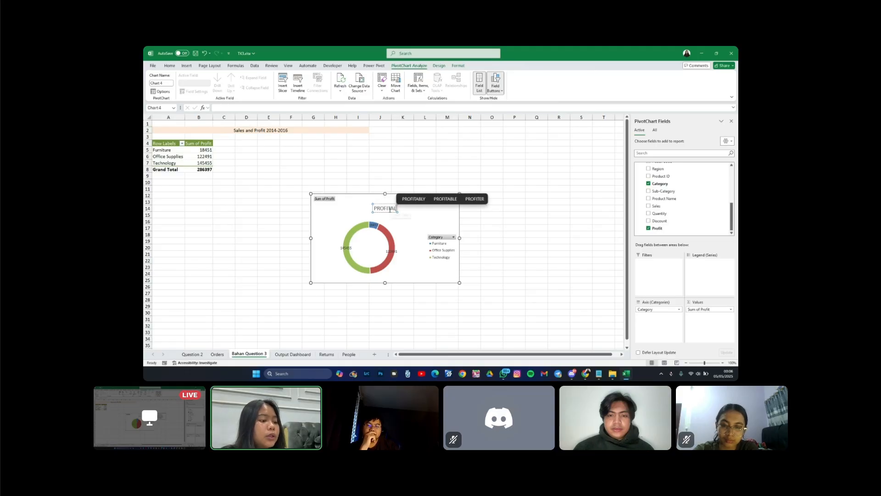
key("BackSpace")
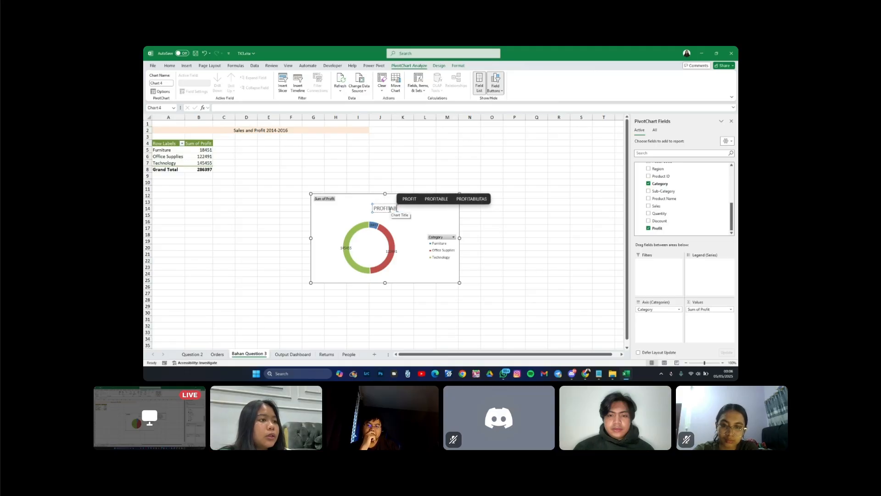
type("BILITAS B")
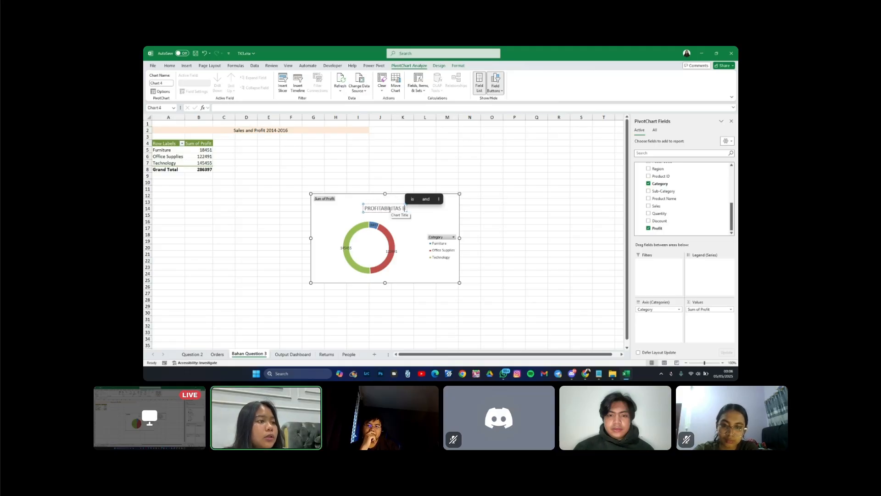
type("ERDA")
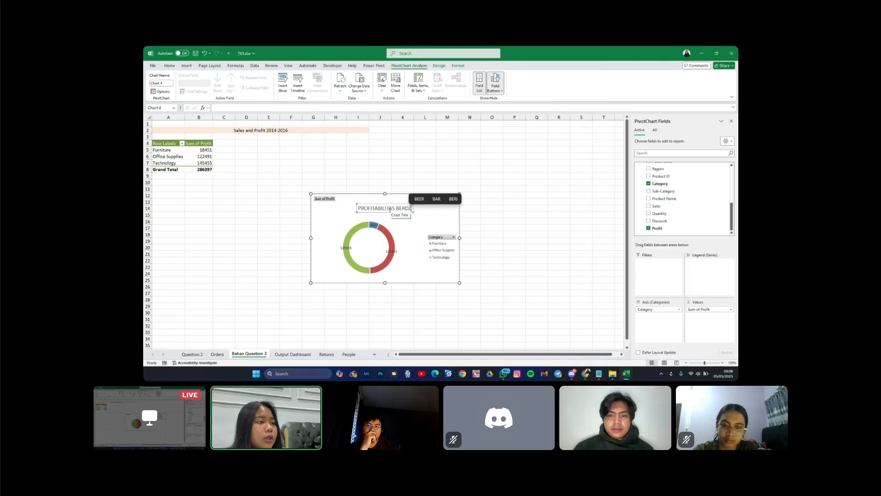
type("SARKAN PROFIT")
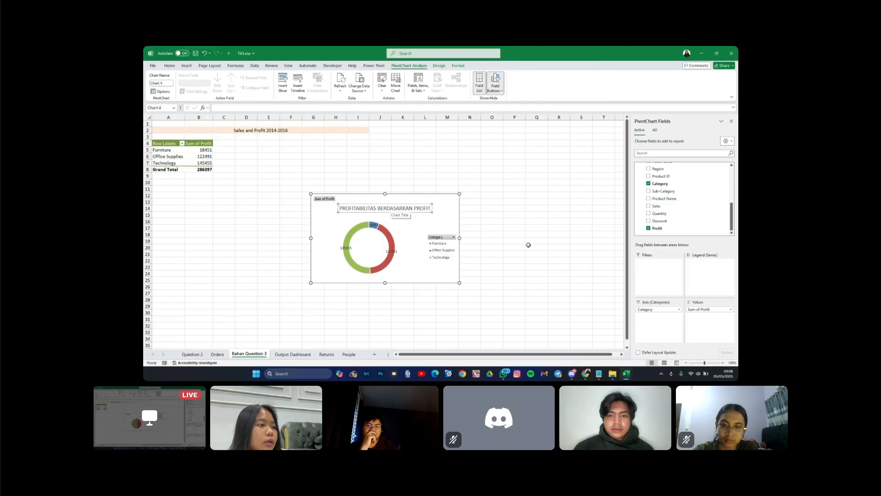
left_click(537, 247)
Step: Move the doughnut chart from Bahan Question 3 to the Output Dashboard sheet, around cell E14
left_click(366, 203)
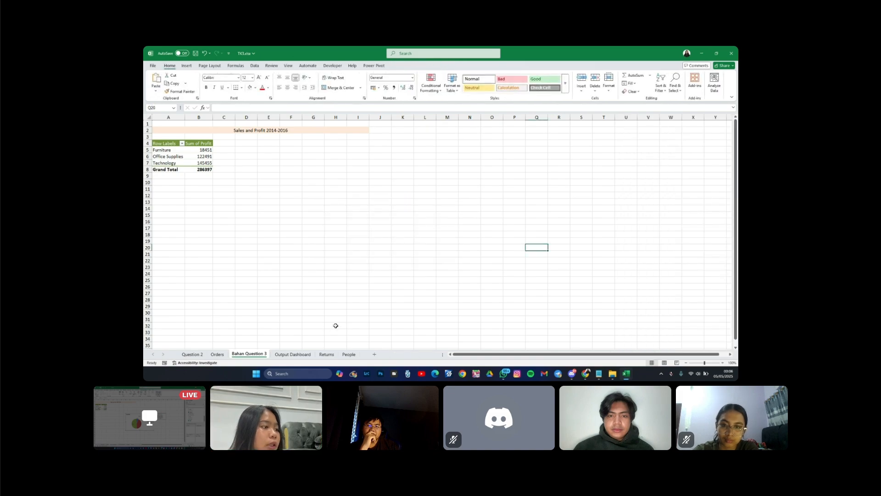
left_click(305, 355)
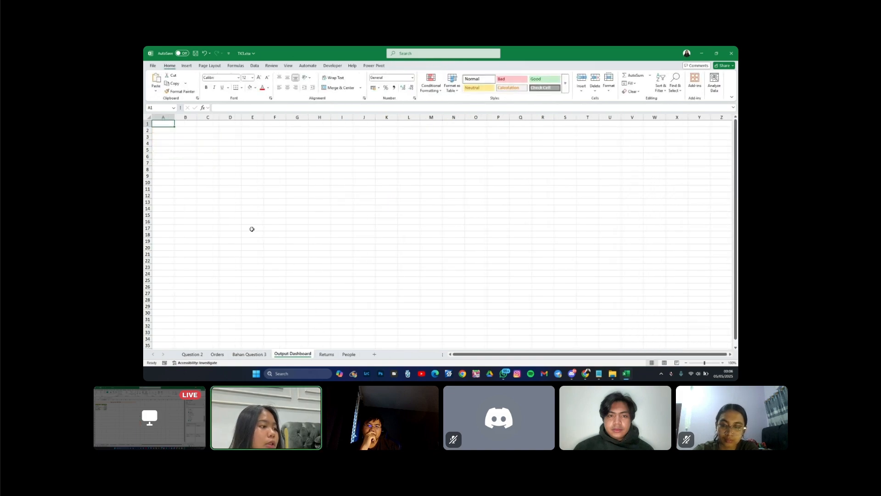
left_click(230, 196)
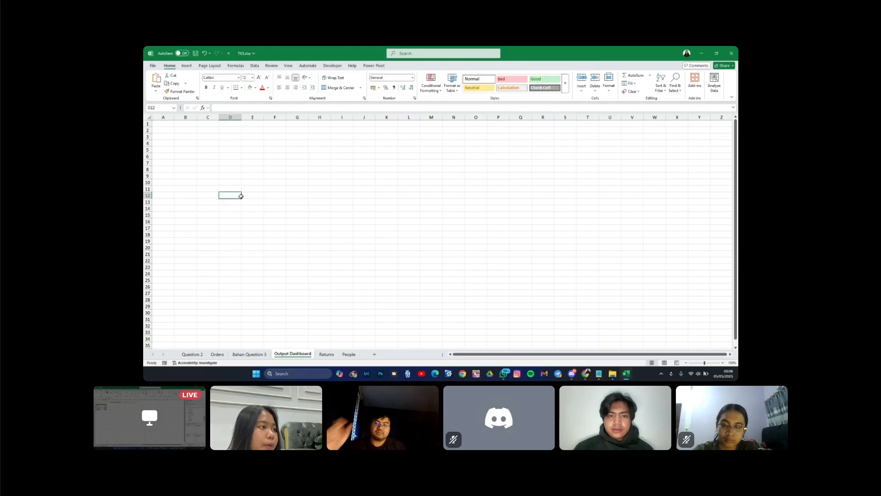
left_click(253, 209)
key("ctrl+v")
left_click(489, 236)
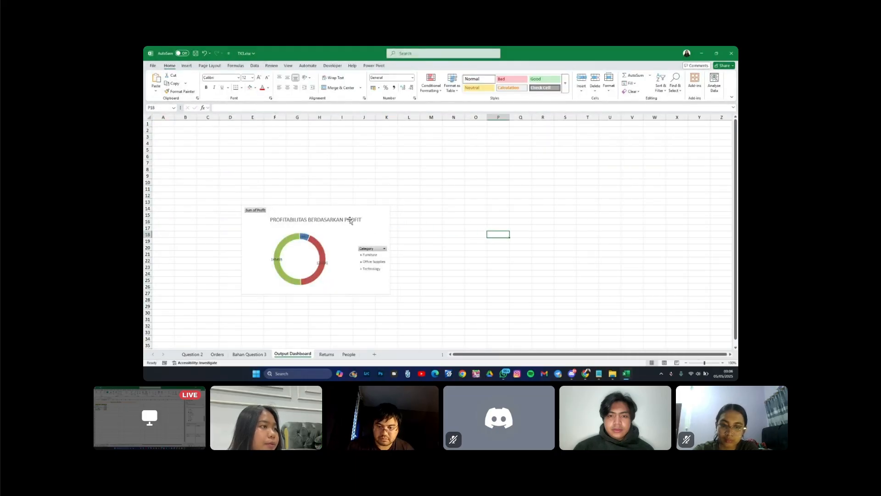
left_click(330, 219)
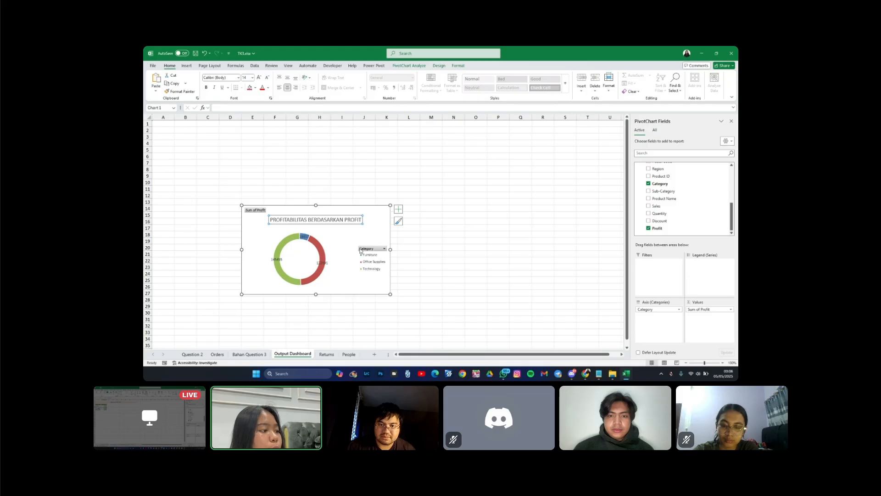
Step: Hide the gridlines, formula bar and headings on the Output Dashboard sheet
left_click(323, 157)
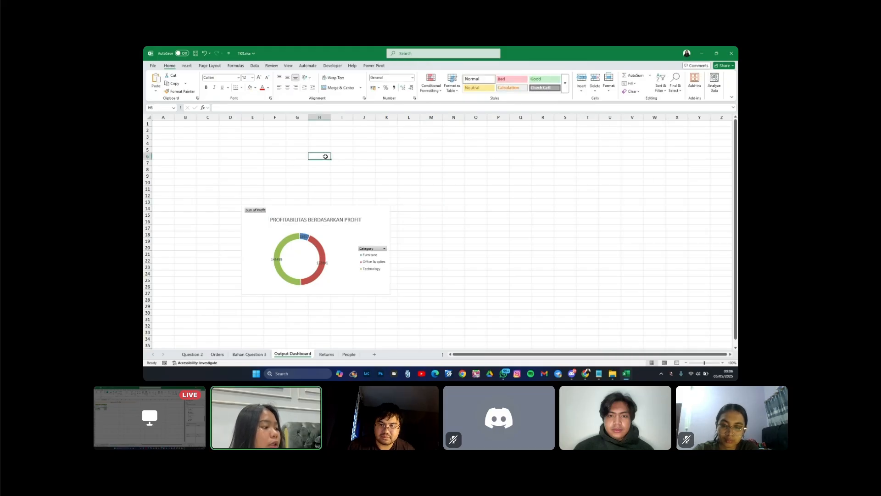
key("ctrl+a")
left_click(288, 66)
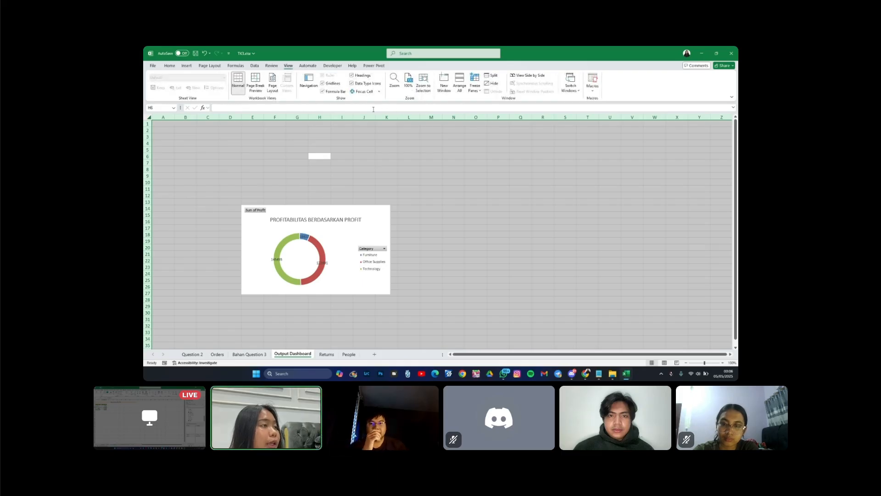
left_click(323, 83)
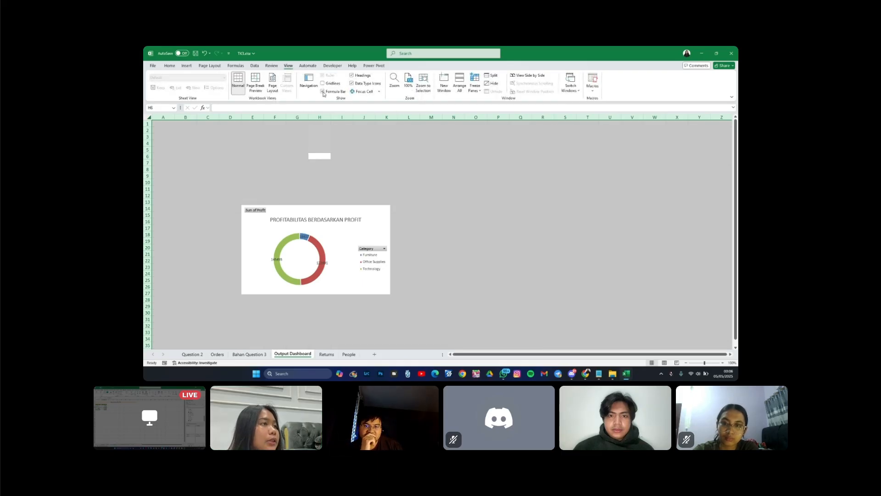
left_click(323, 92)
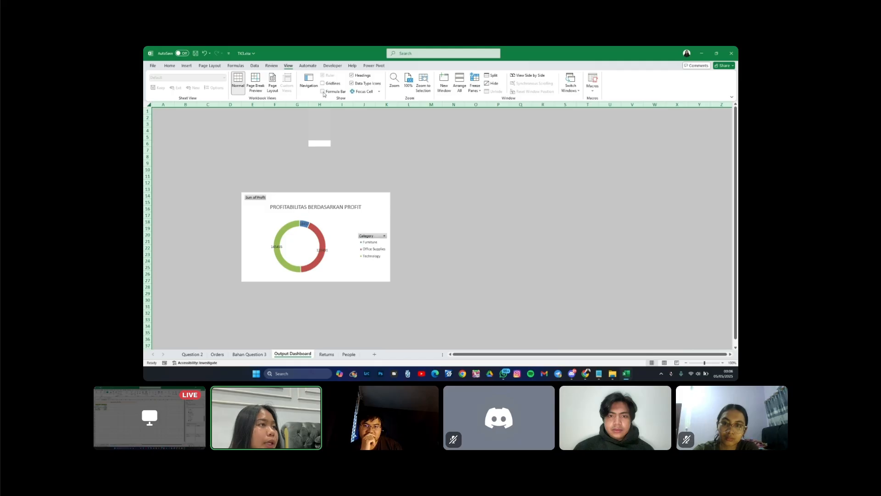
left_click(354, 76)
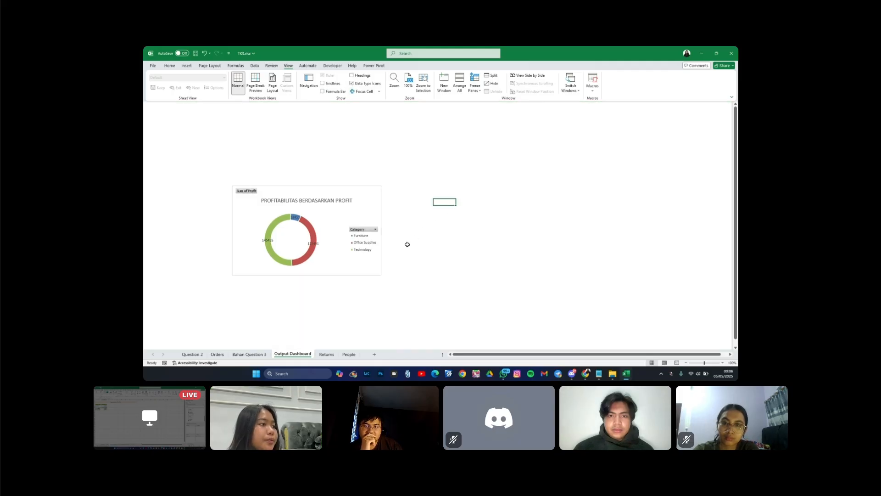
left_click(524, 236)
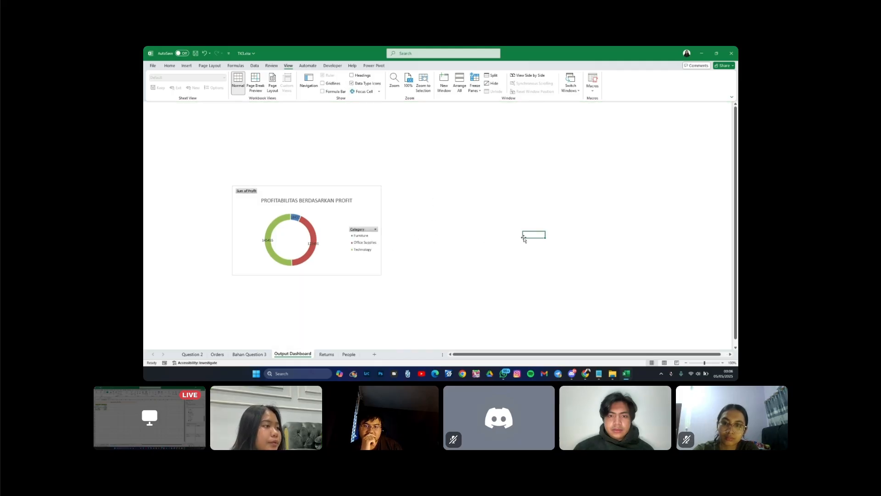
left_click(342, 190)
Step: Copy the category profit PivotTable on Bahan Question 3 to cell D4 of the same sheet
left_click(257, 355)
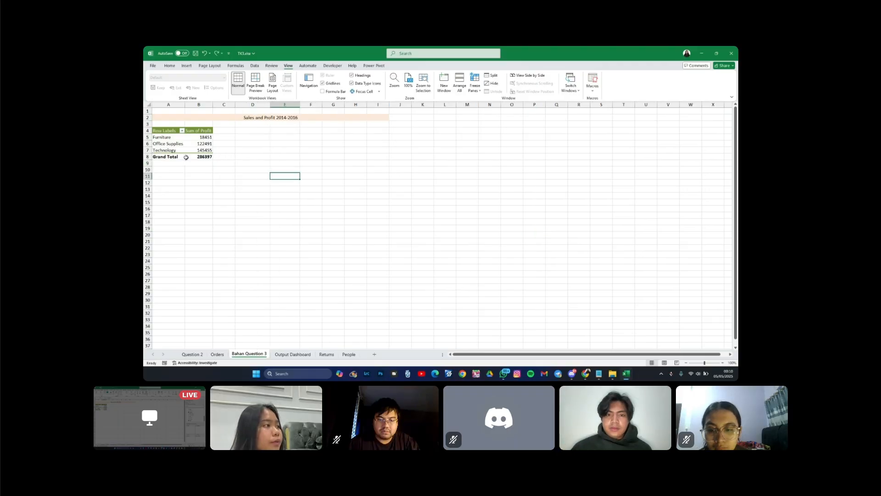
left_click_drag(157, 131, 195, 156)
key("ctrl+c")
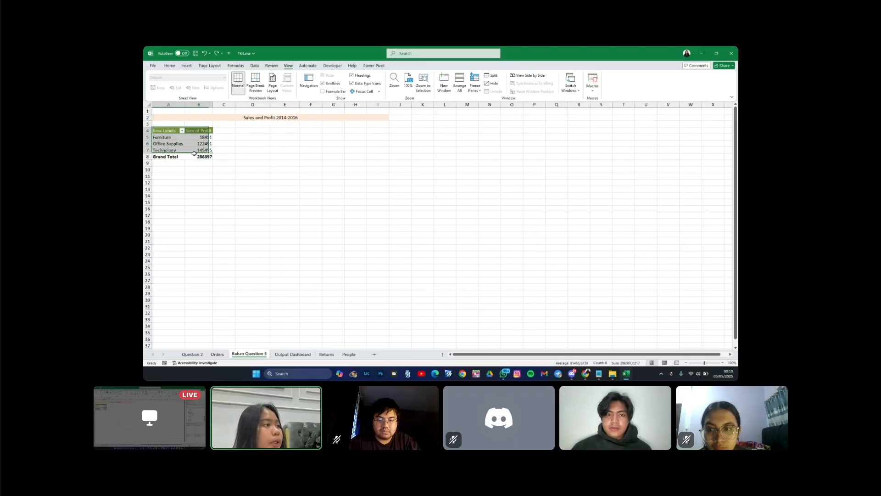
left_click(265, 131)
key("ctrl+v")
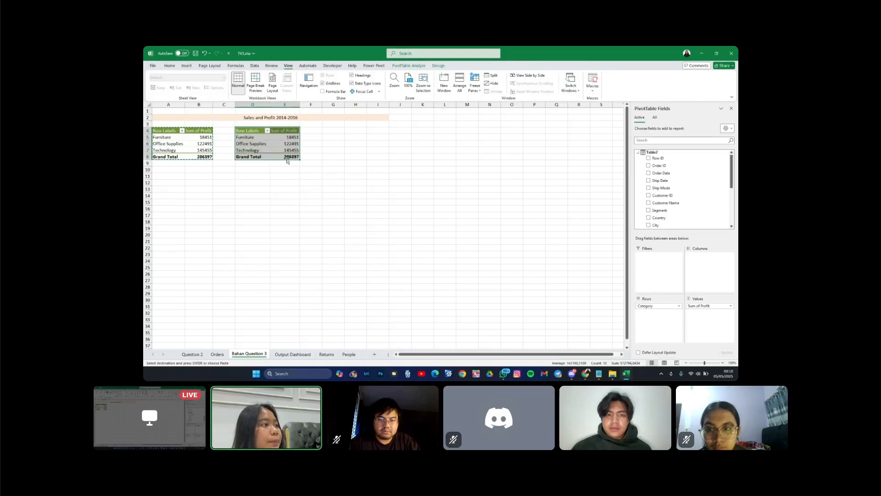
key("Escape")
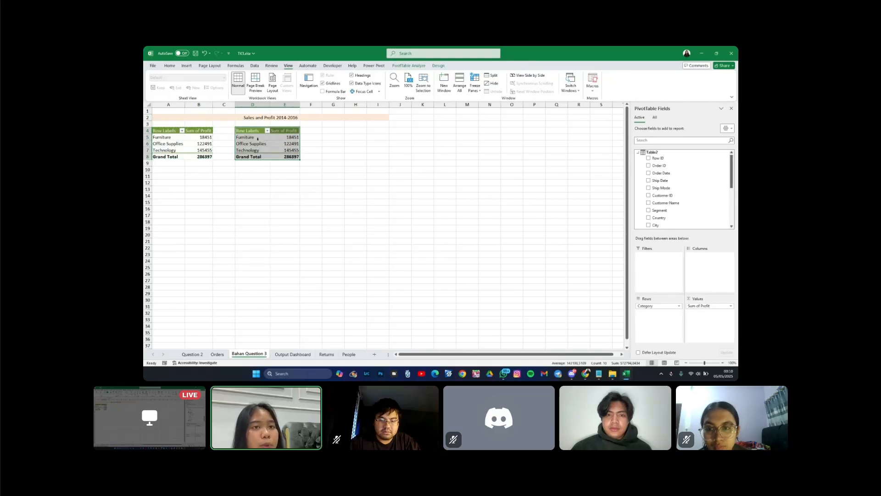
Step: Rearrange the copied PivotTable to show Discount as rows, instead of Category, and Sum of Profit as values
left_click_drag(734, 174, 735, 199)
left_click(649, 203)
scroll(733, 208, "down", 1)
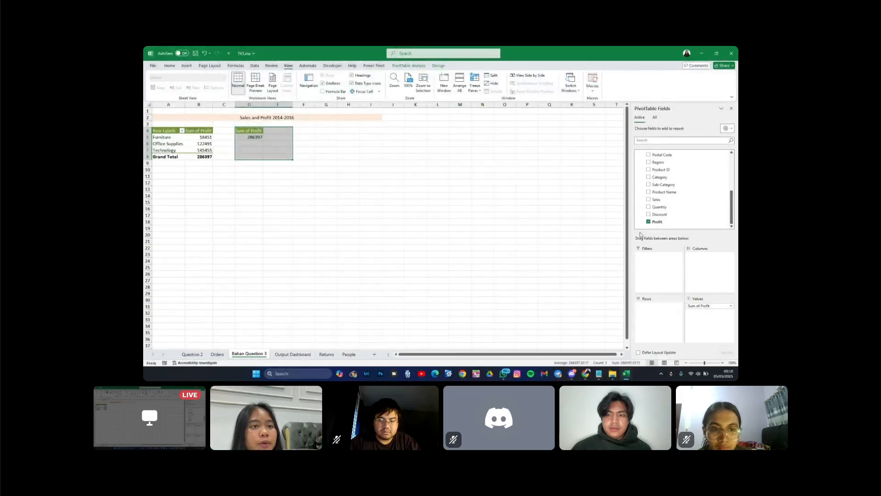
left_click(648, 222)
left_click(648, 214)
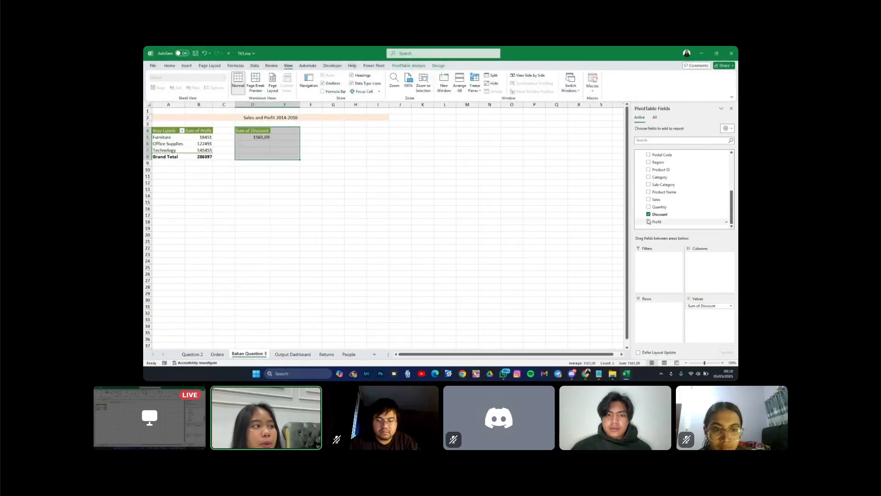
left_click(649, 222)
left_click_drag(702, 307, 659, 315)
left_click(328, 234)
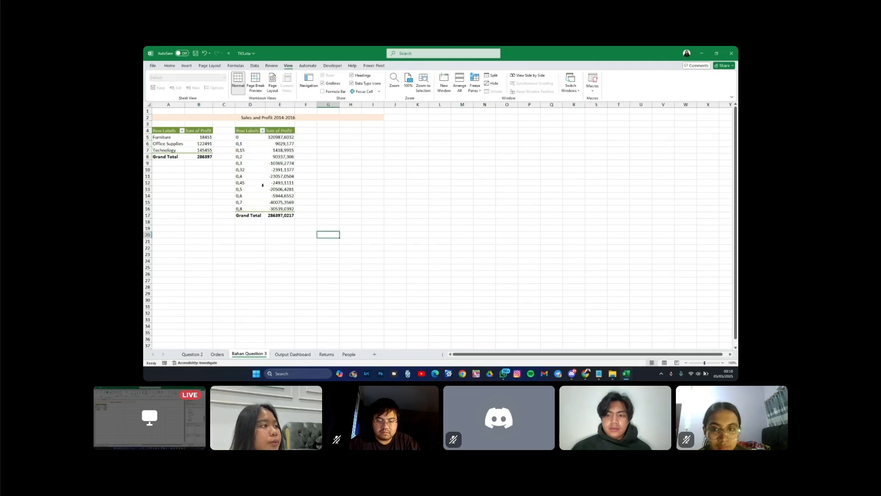
Step: Format the Sum of Profit values of the discount PivotTable as Number with 0 decimal places
left_click_drag(288, 141, 282, 214)
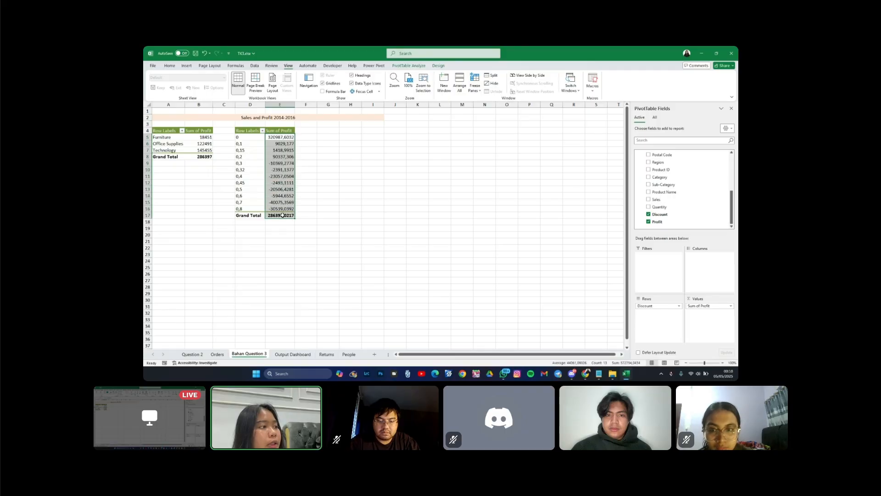
right_click(283, 173)
left_click(311, 207)
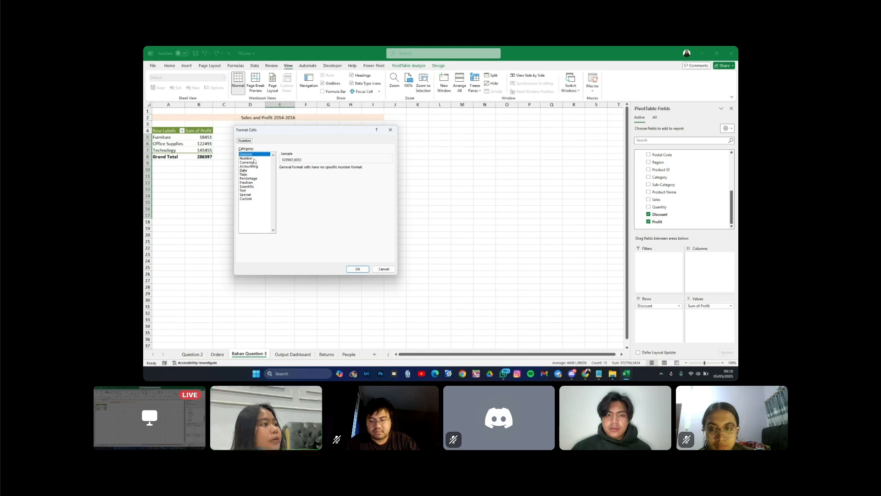
left_click(255, 158)
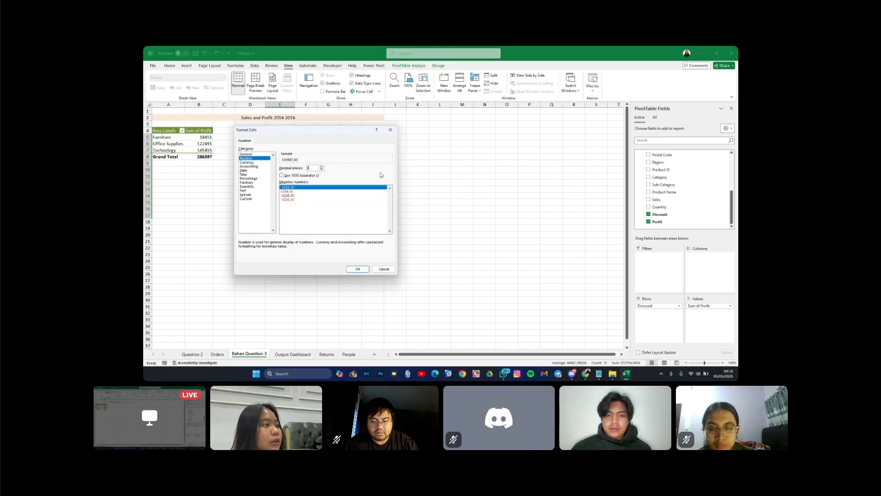
key("Escape")
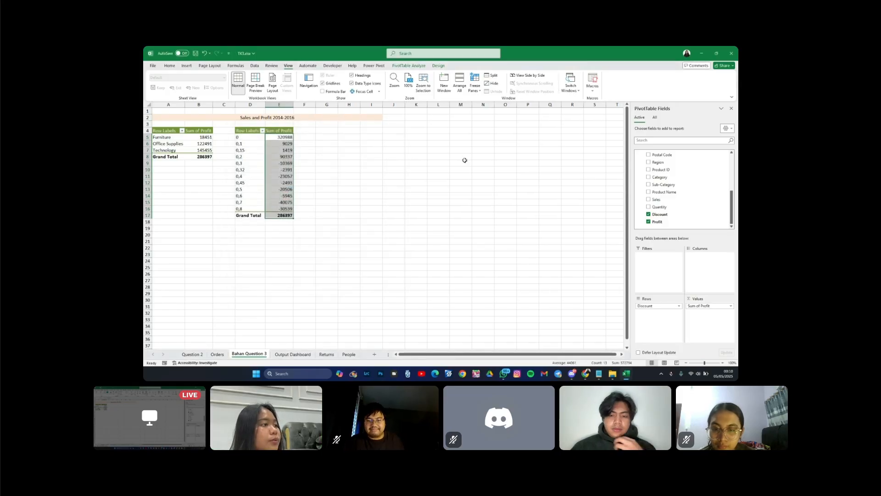
left_click(325, 183)
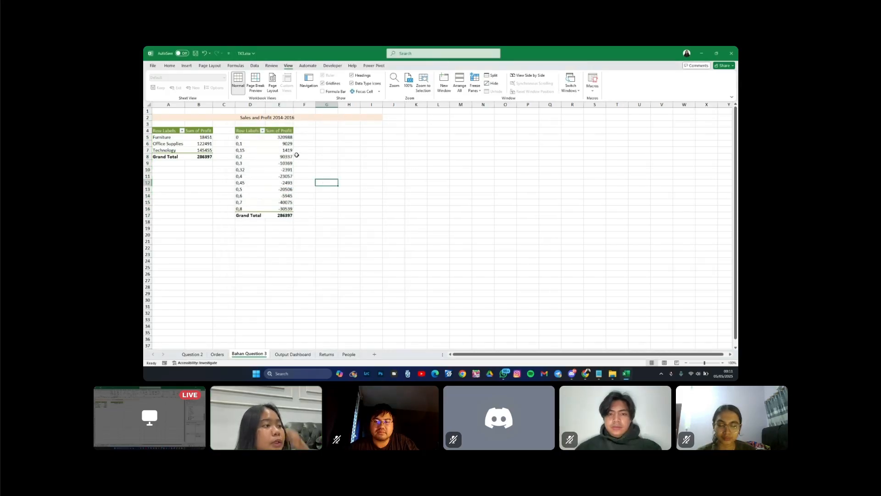
Step: Copy the discount profit PivotTable on Bahan Question 3 to cell G4 of the same sheet
left_click_drag(250, 130, 291, 211)
key("ctrl+c")
left_click(326, 130)
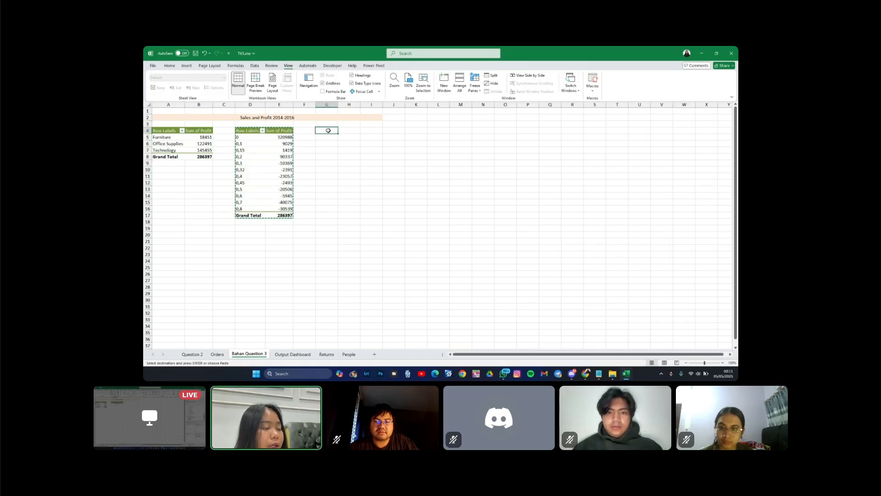
key("ctrl+v")
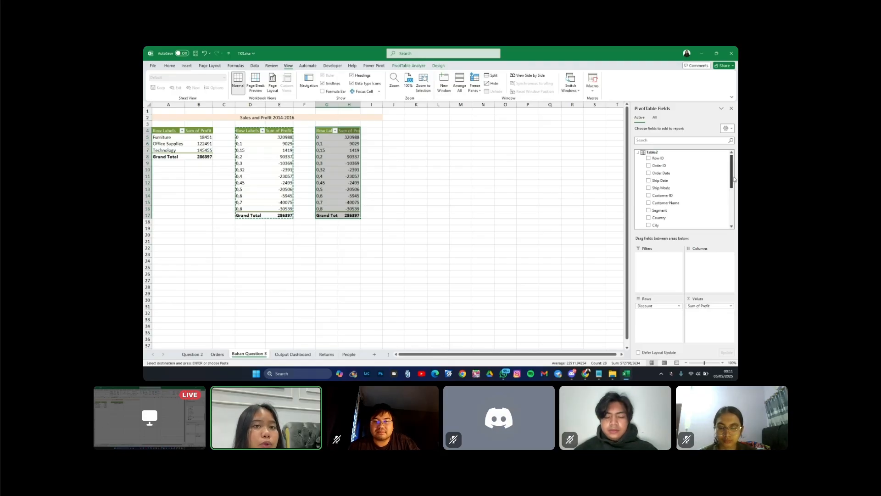
Step: Rearrange the PivotTable copy at G4 to show Region as rows and Sum of Sales as values, instead of Discount and Profit
left_click_drag(731, 184, 732, 218)
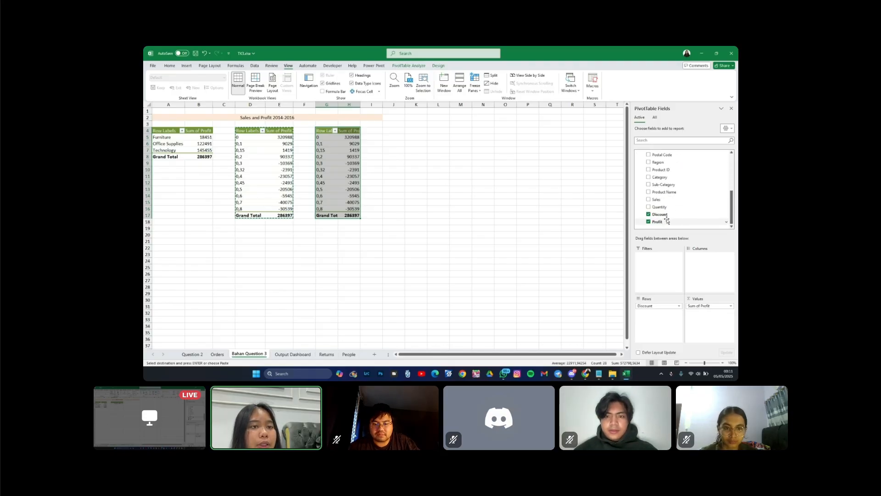
left_click(649, 221)
left_click(648, 214)
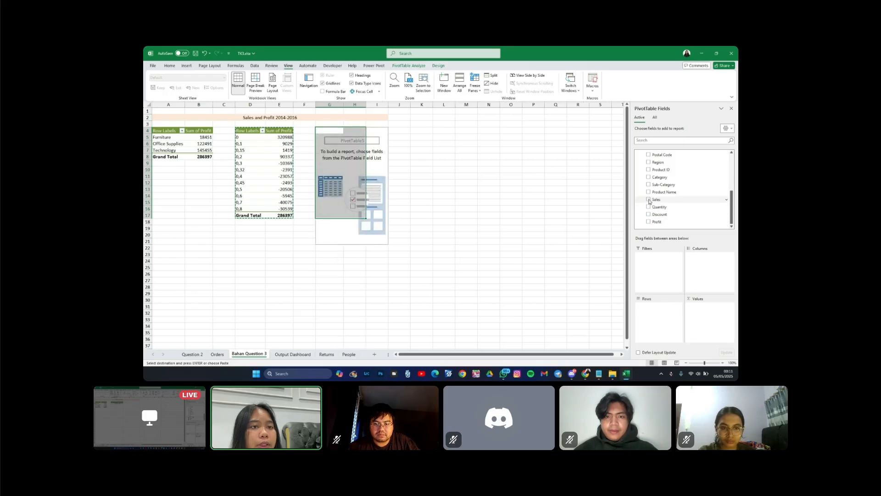
left_click(649, 199)
left_click(648, 162)
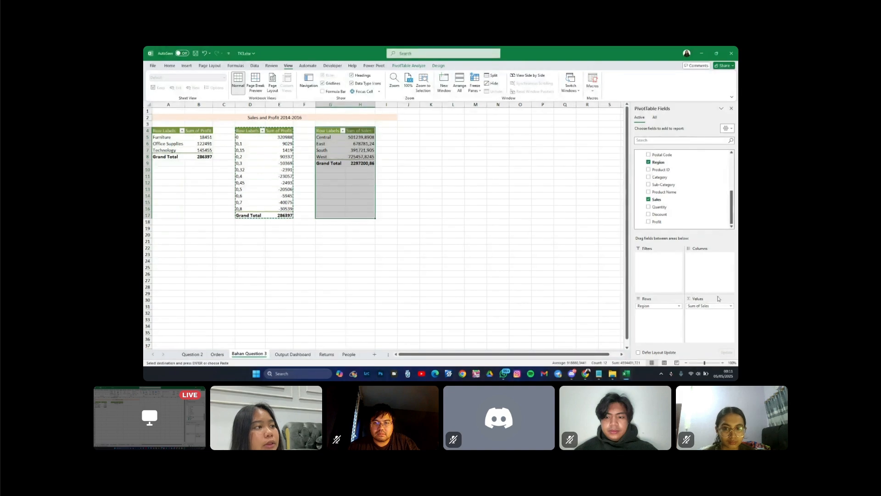
Step: Format the Sum of Sales values of the region PivotTable as Number with 0 decimal places
left_click(364, 131)
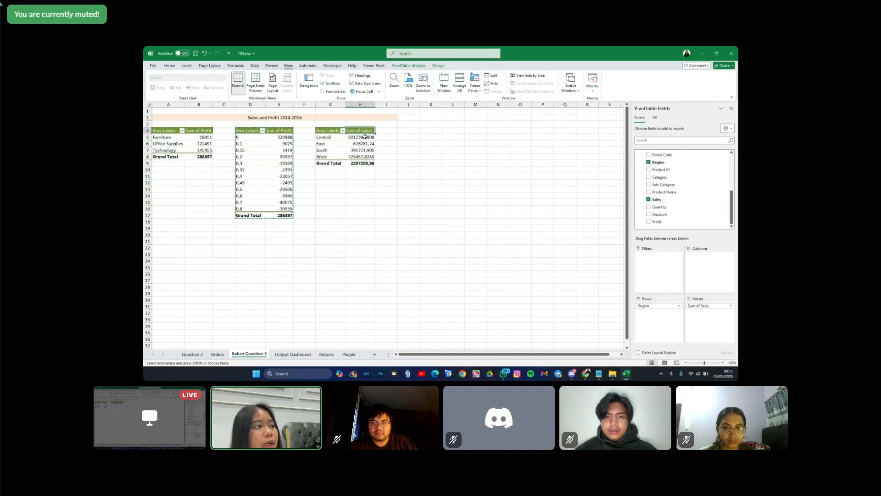
left_click_drag(365, 137, 366, 162)
right_click(366, 163)
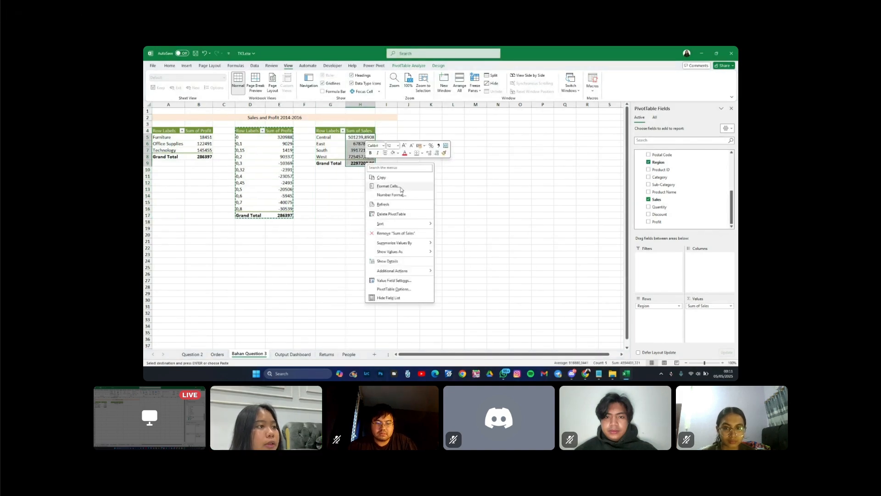
left_click(402, 187)
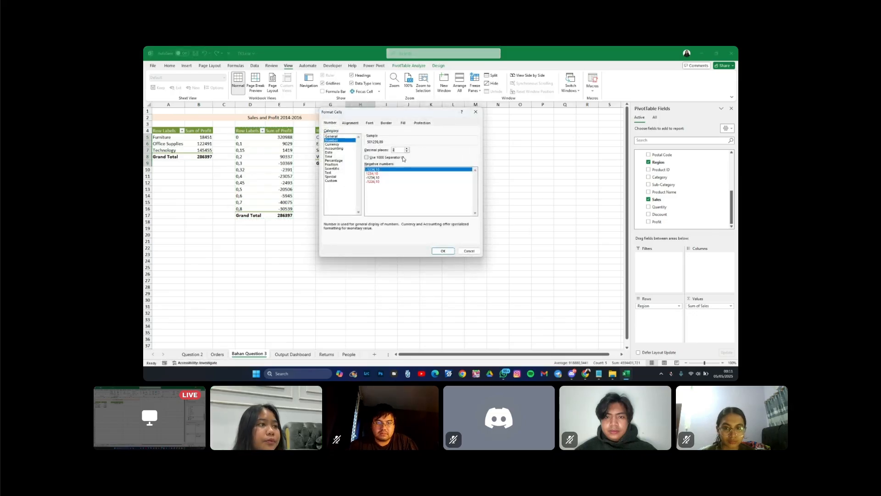
key("Return")
left_click(390, 164)
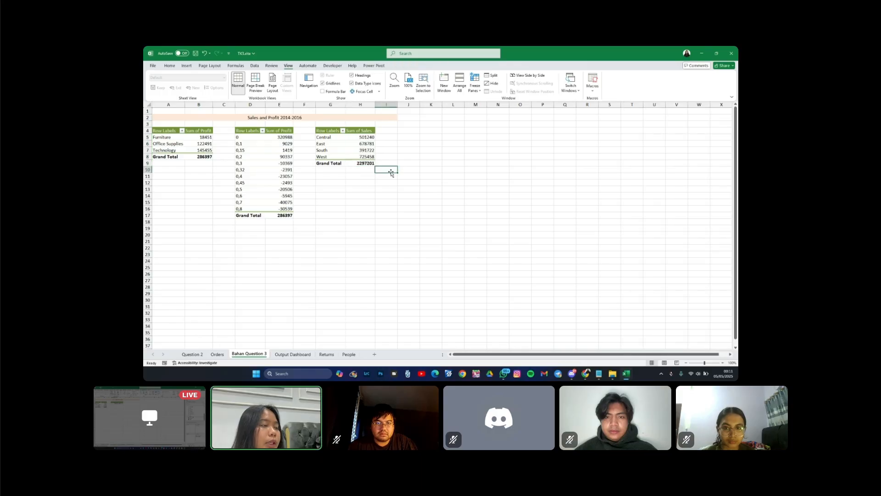
Step: Copy the region sales PivotTable to cell J4 of the same sheet
left_click(405, 133)
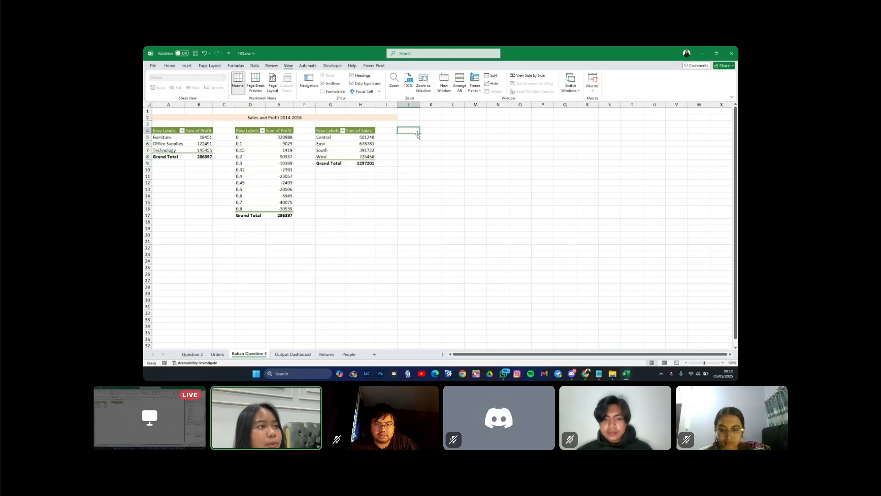
left_click_drag(321, 131, 361, 167)
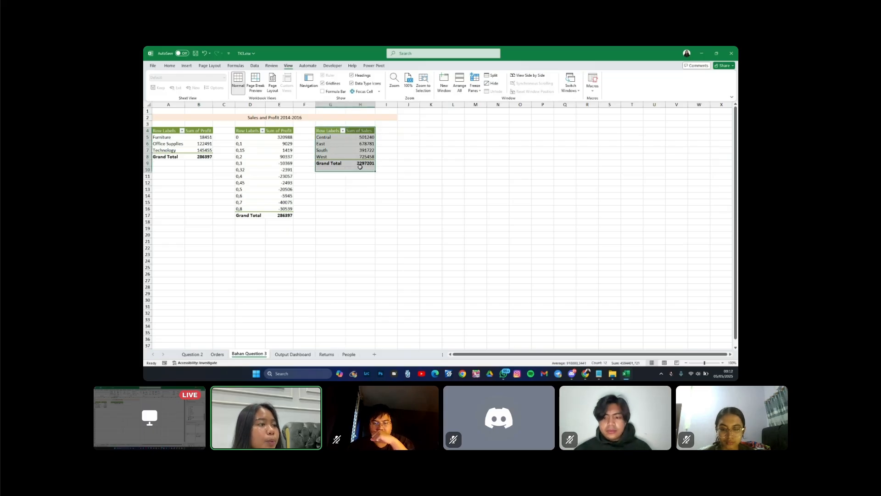
key("ctrl+c")
left_click(406, 131)
key("ctrl+v")
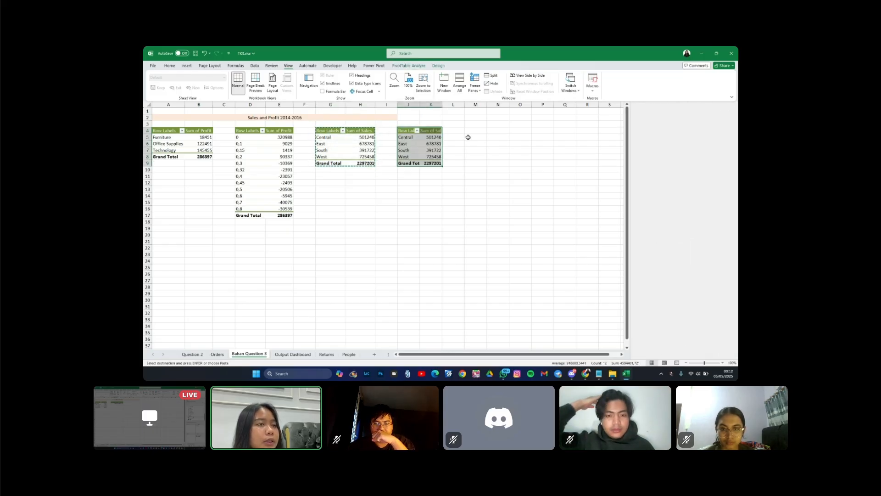
Step: Remove the Sales and Region fields from the PivotTable copy at J4
left_click_drag(732, 177, 732, 209)
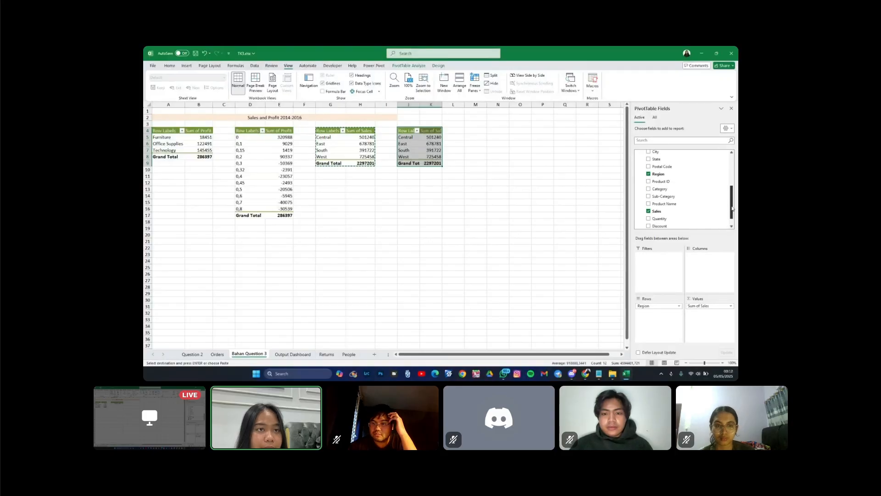
scroll(683, 204, "up", 5)
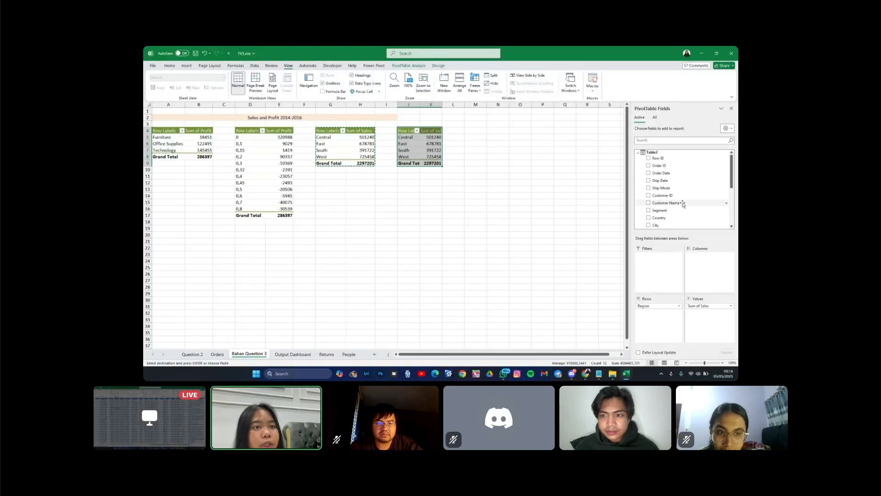
scroll(683, 204, "down", 5)
left_click(648, 199)
left_click(649, 163)
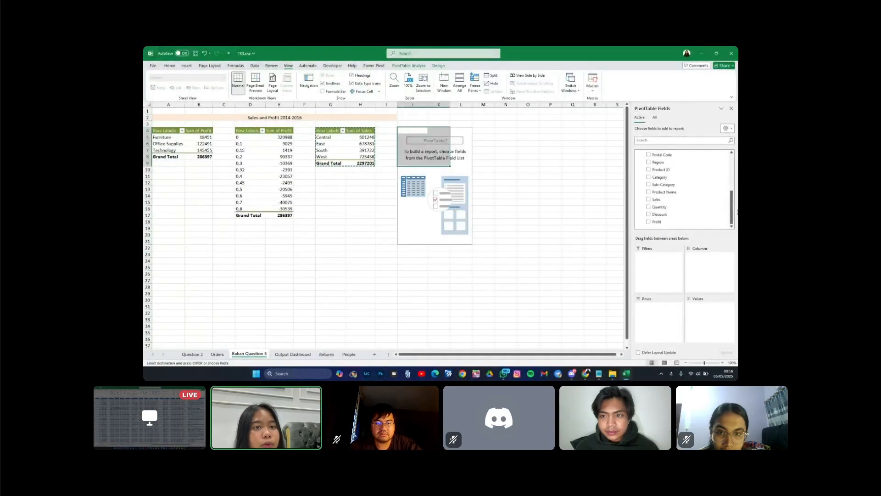
Step: Add Order Date to the emptied PivotTable, remove its Year and Quarter fields, and place Order Date (Month) in the rows
left_click_drag(732, 214, 738, 177)
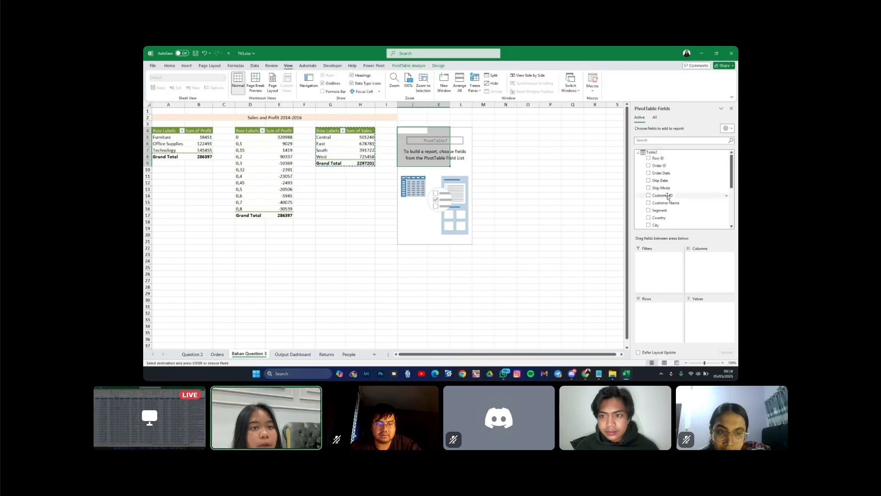
left_click(648, 173)
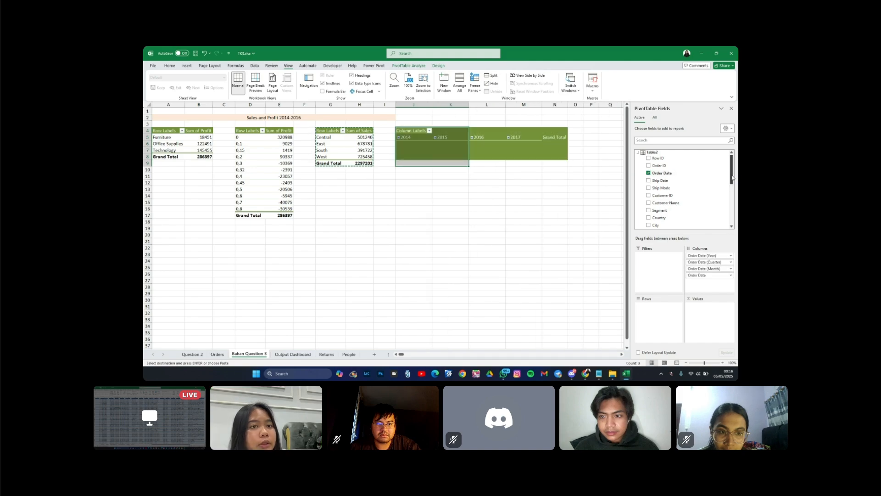
left_click_drag(732, 175, 732, 209)
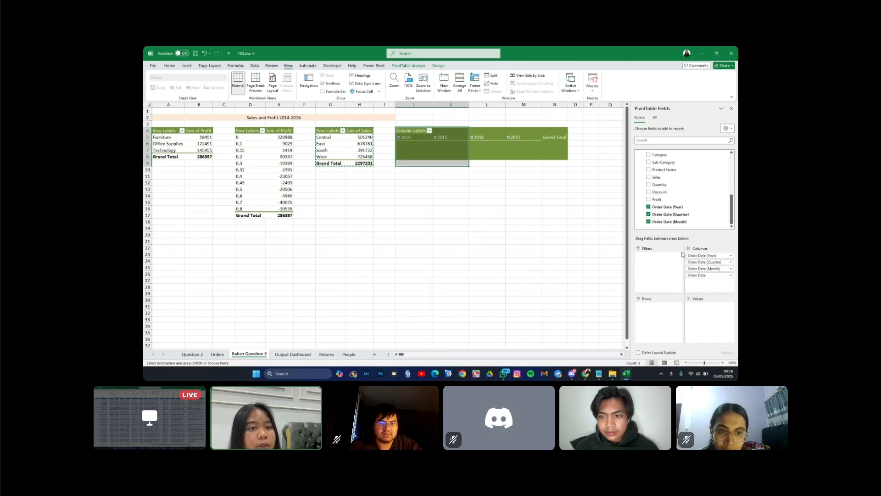
left_click(649, 207)
left_click(649, 214)
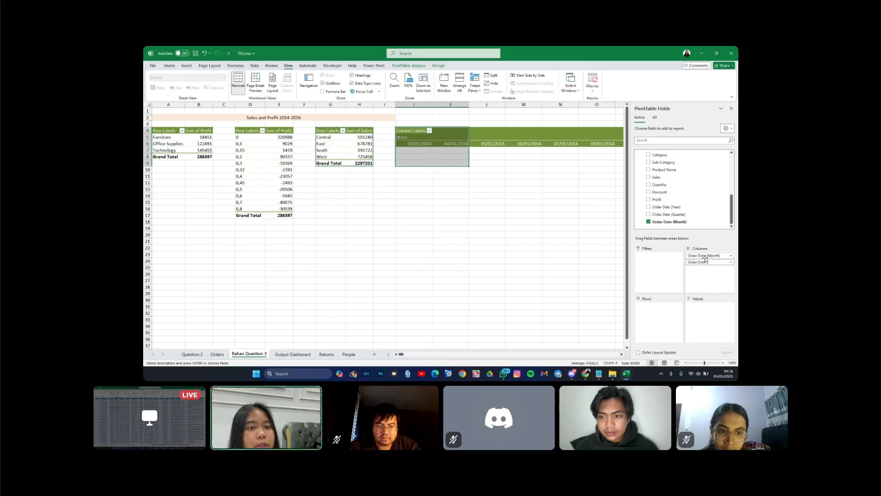
left_click_drag(709, 256, 657, 333)
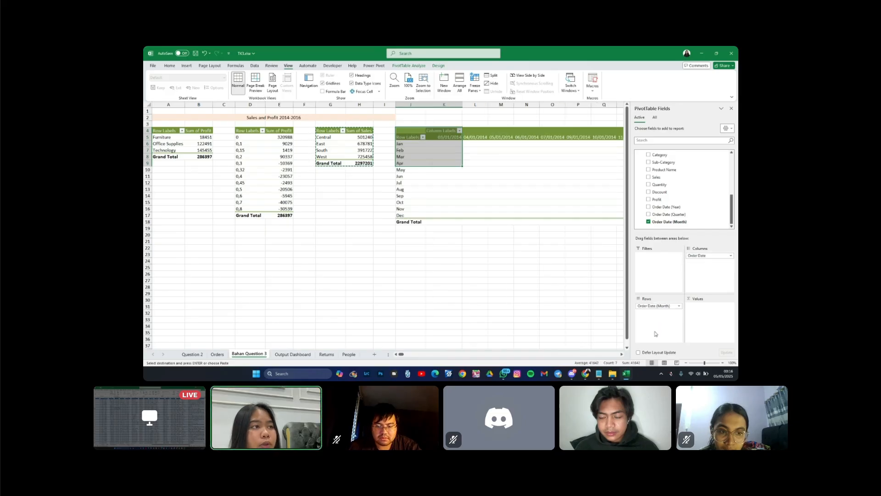
Step: Remove the daily Order Date field from the month PivotTable's columns and add Sum of Sales as its values
left_click(710, 256)
left_click(693, 234)
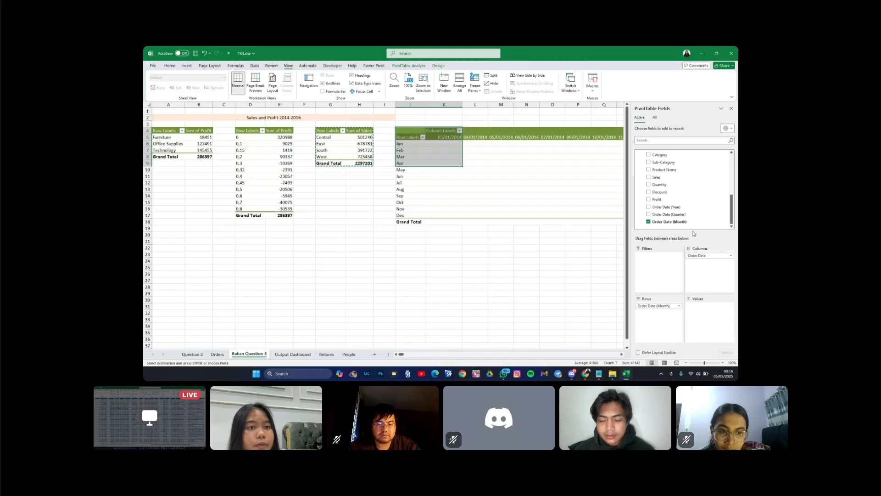
left_click_drag(732, 209, 733, 172)
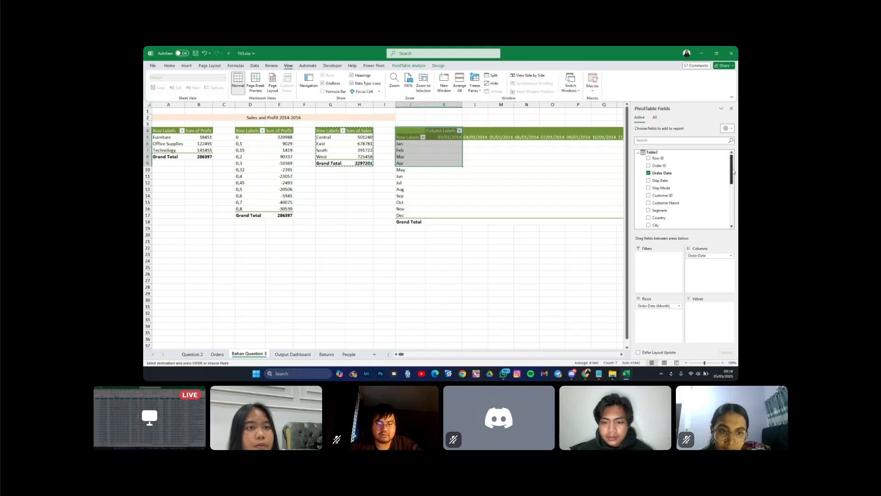
left_click(648, 173)
scroll(649, 188, "down", 5)
left_click(648, 190)
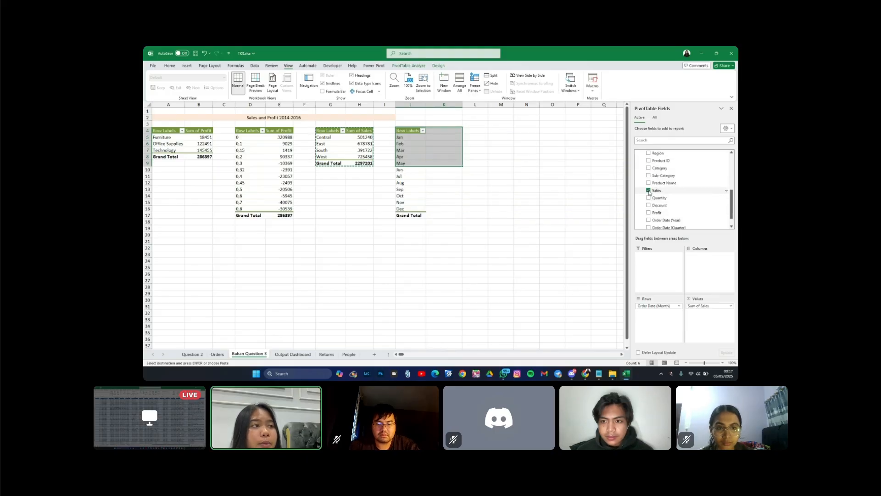
left_click(465, 202)
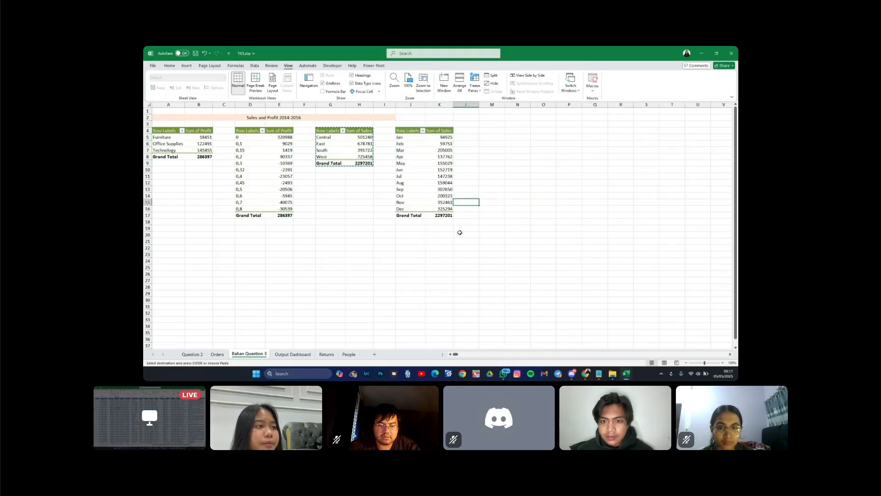
key("Escape")
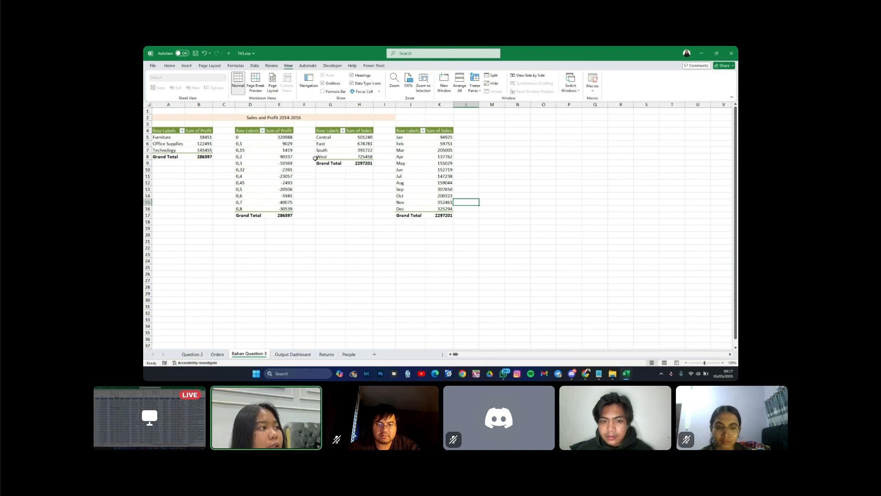
Step: Insert a Line with Markers PivotChart from the discount profit PivotTable
left_click(270, 146)
left_click(265, 134)
left_click(279, 137)
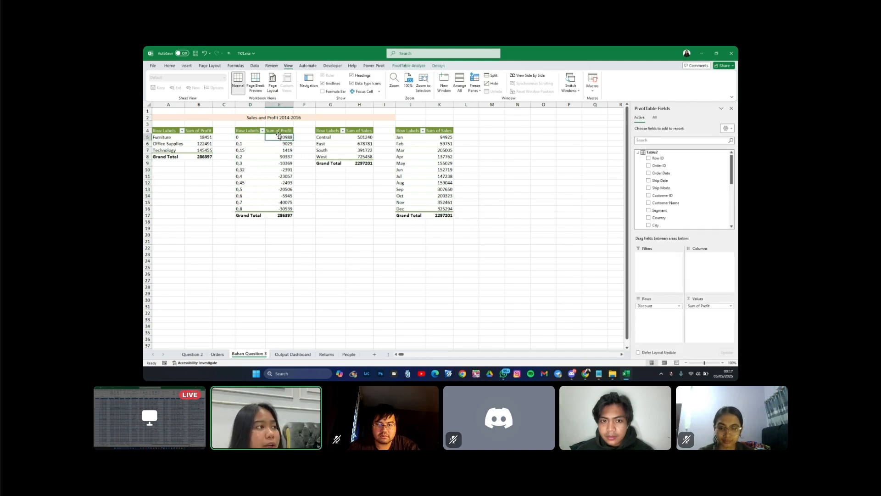
left_click(249, 133)
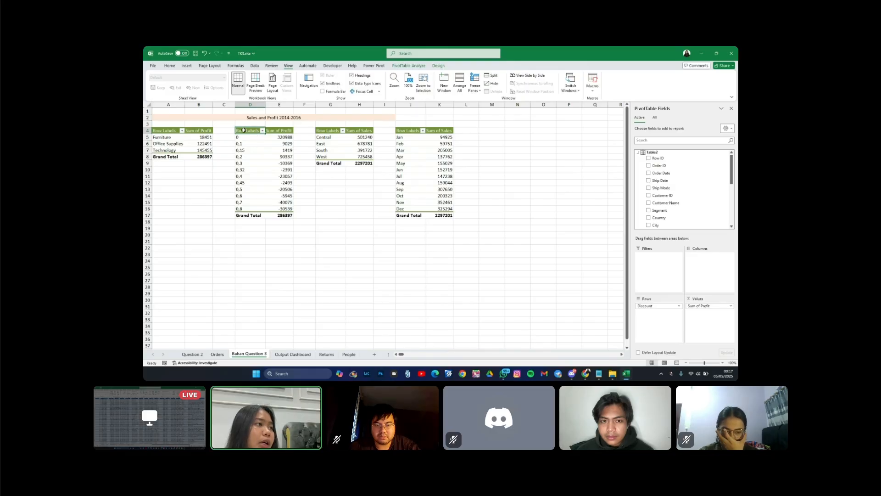
left_click(280, 170)
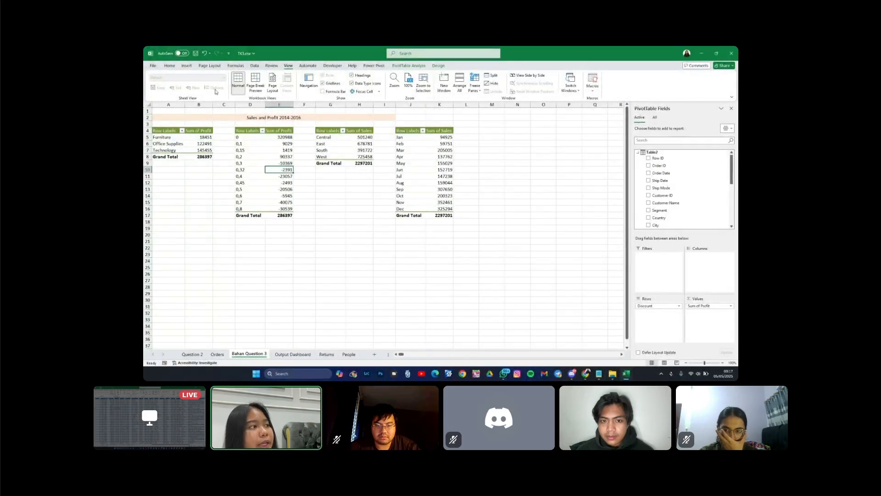
left_click(186, 66)
left_click(422, 88)
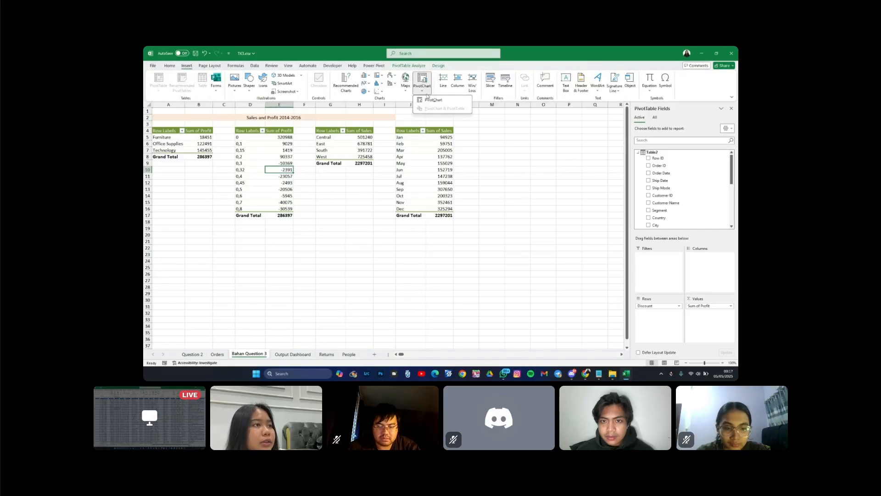
left_click(433, 101)
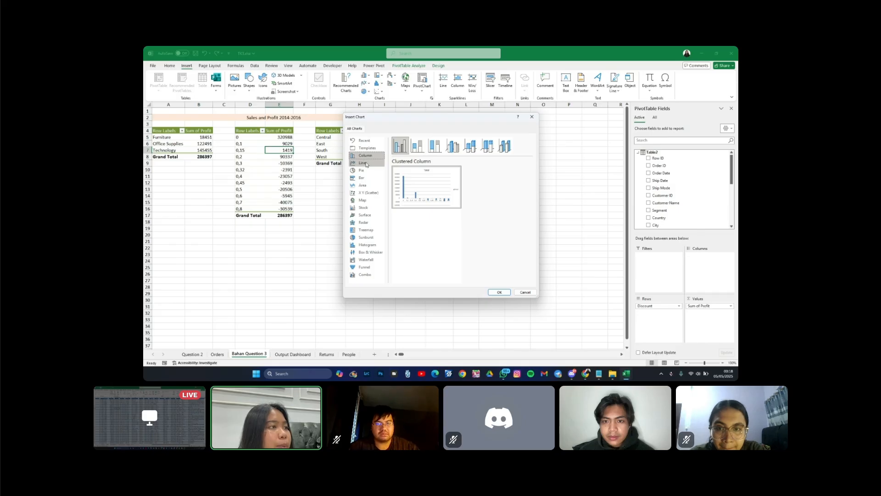
left_click(365, 163)
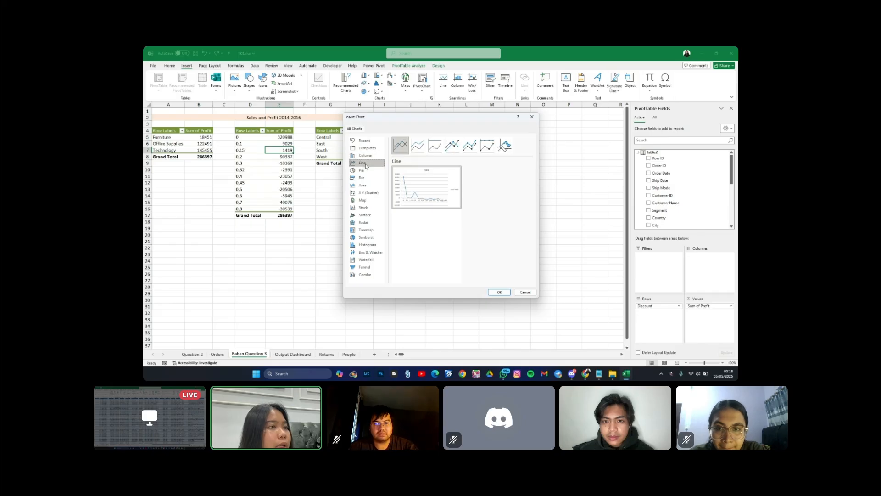
left_click(452, 146)
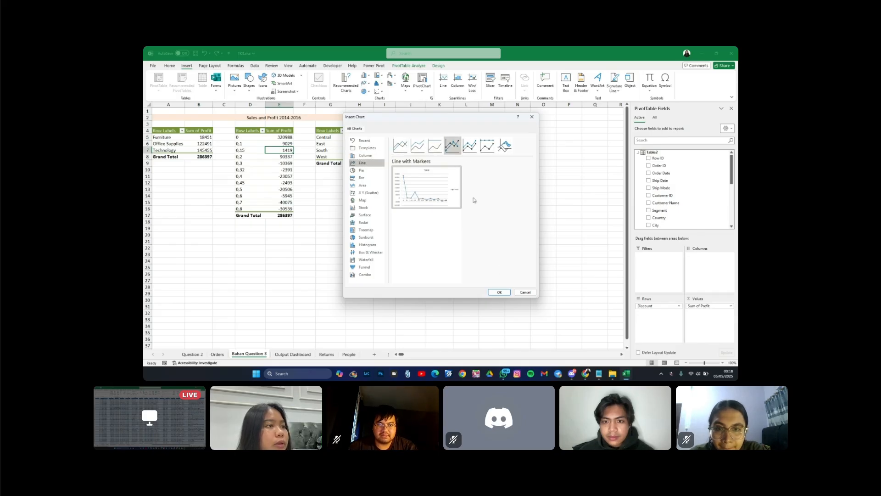
left_click(498, 292)
Step: Delete the legend from the discount profit line chart and select the chart
left_click(470, 187)
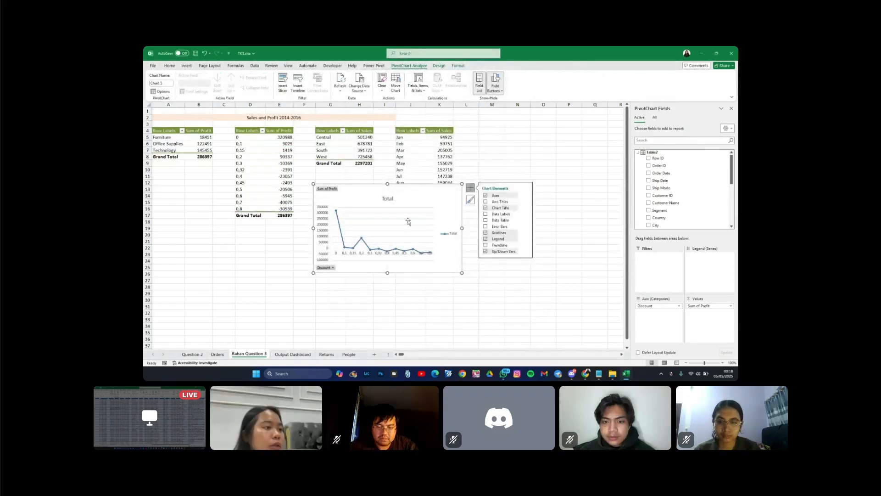
right_click(443, 233)
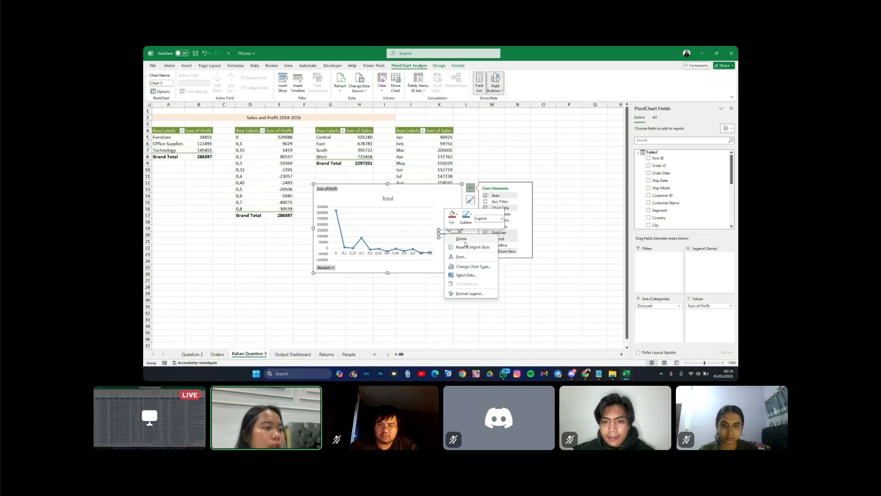
left_click(459, 239)
left_click(416, 283)
left_click(409, 194)
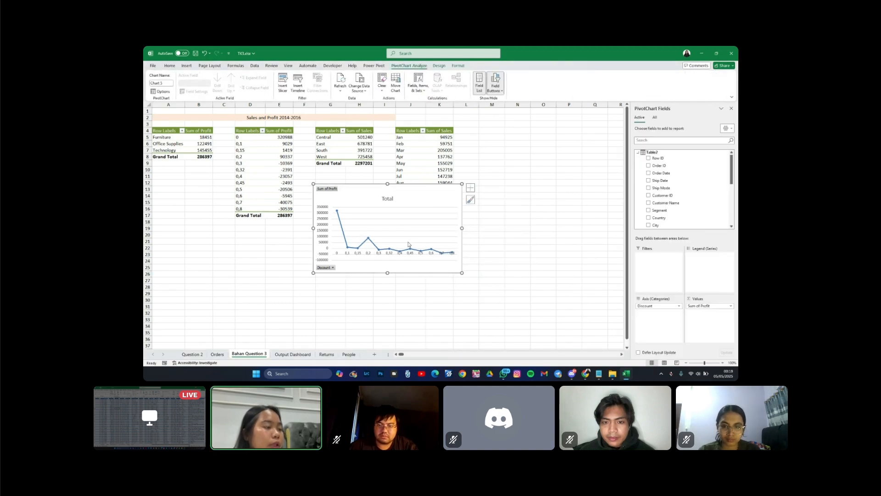
Step: Move the discount profit line chart to the Output Dashboard sheet and align it beside the category doughnut chart
key("Delete")
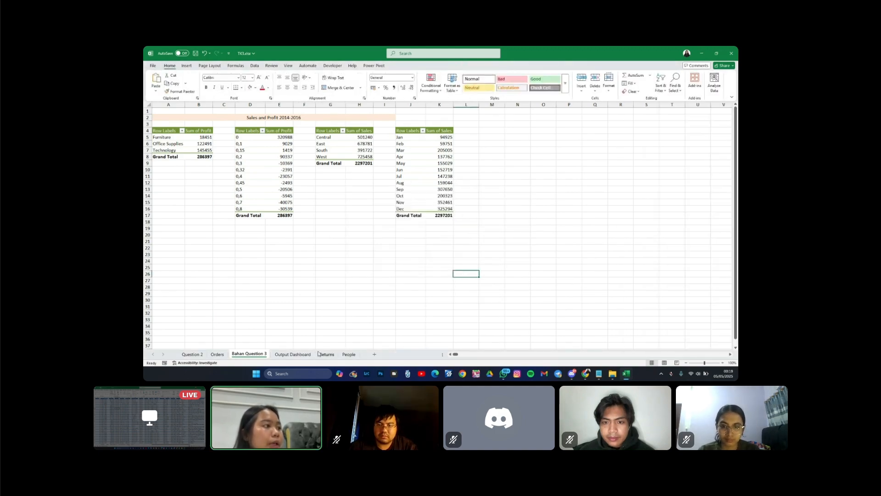
left_click(292, 354)
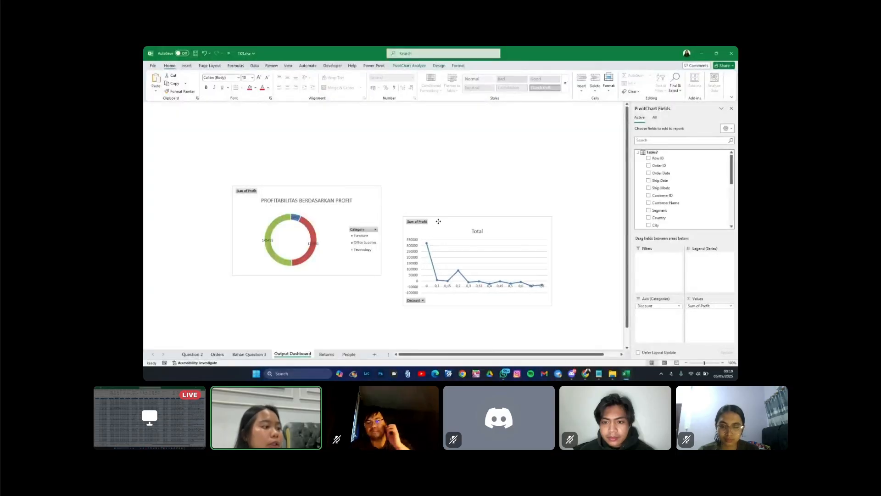
left_click_drag(439, 218, 422, 188)
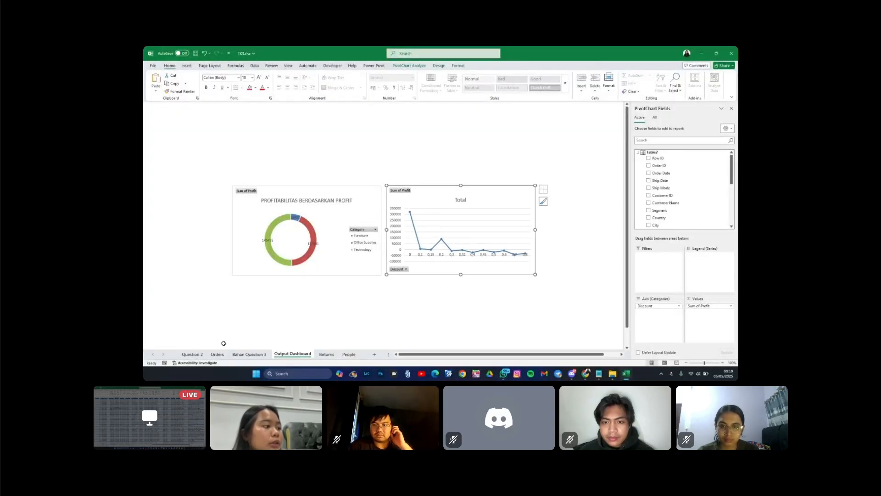
Step: Insert a bar PivotChart from the region sales PivotTable on the Bahan Question 3 sheet
left_click(249, 354)
left_click(326, 131)
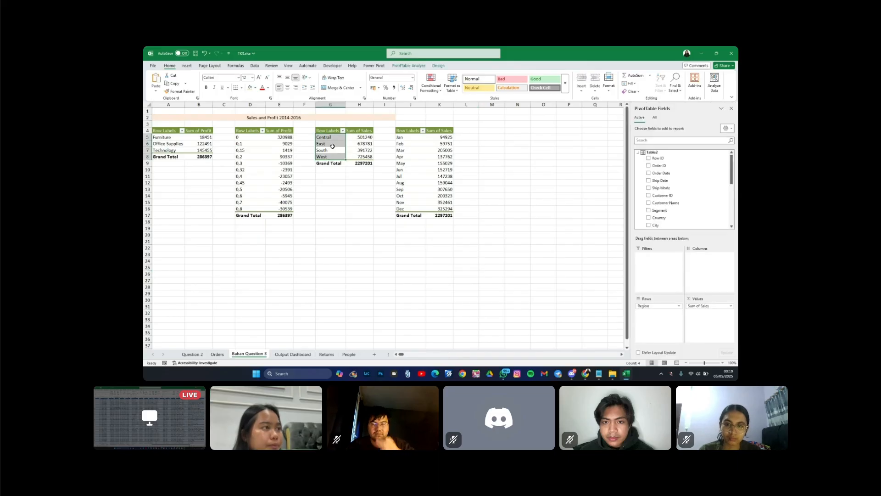
left_click_drag(326, 132, 365, 164)
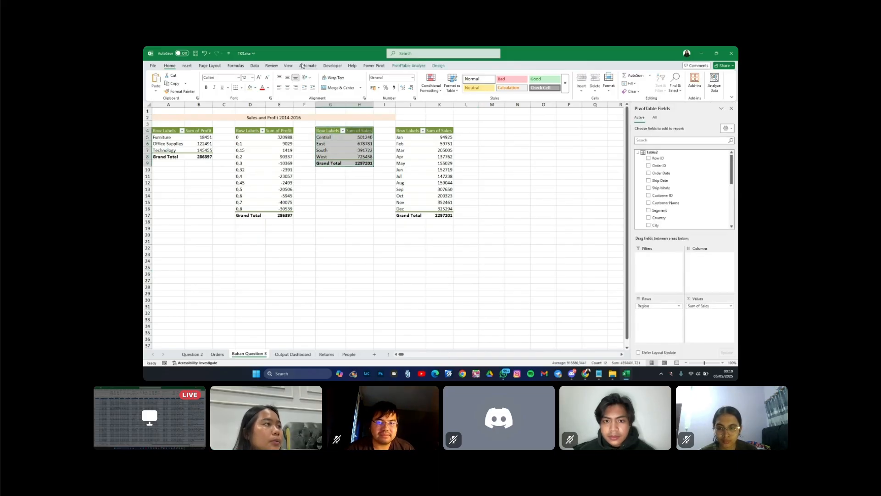
left_click(188, 66)
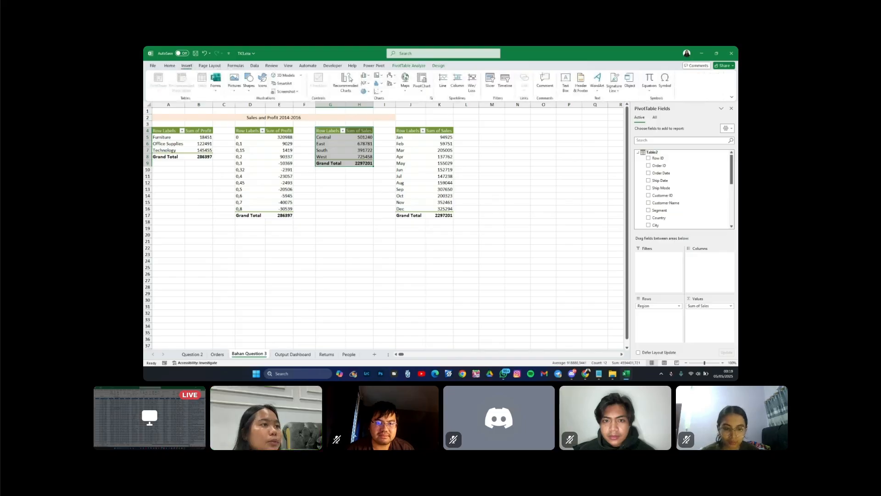
left_click(422, 80)
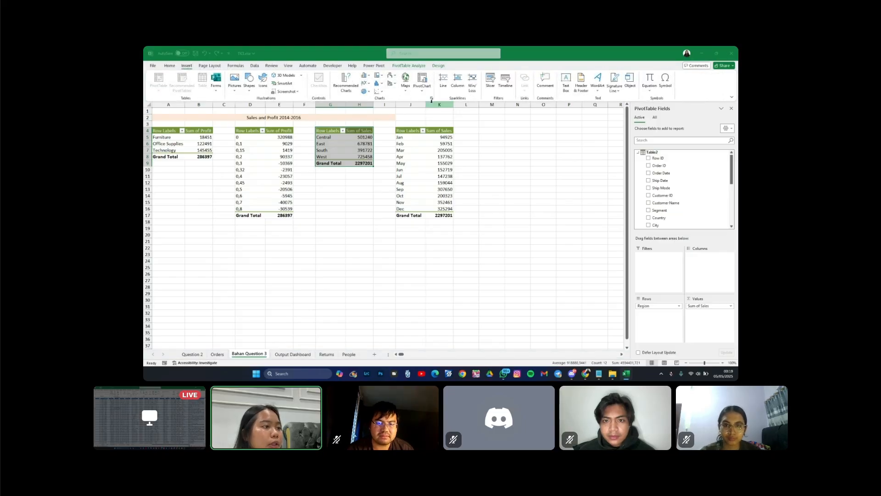
left_click(380, 178)
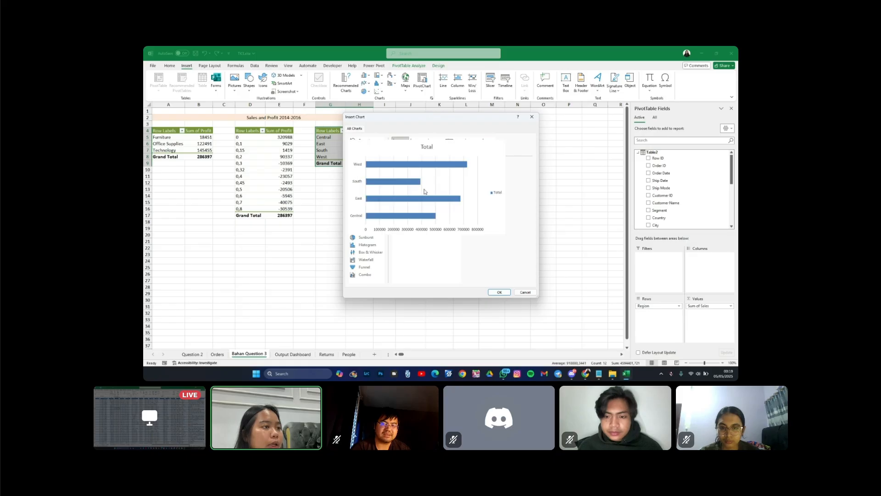
left_click(500, 292)
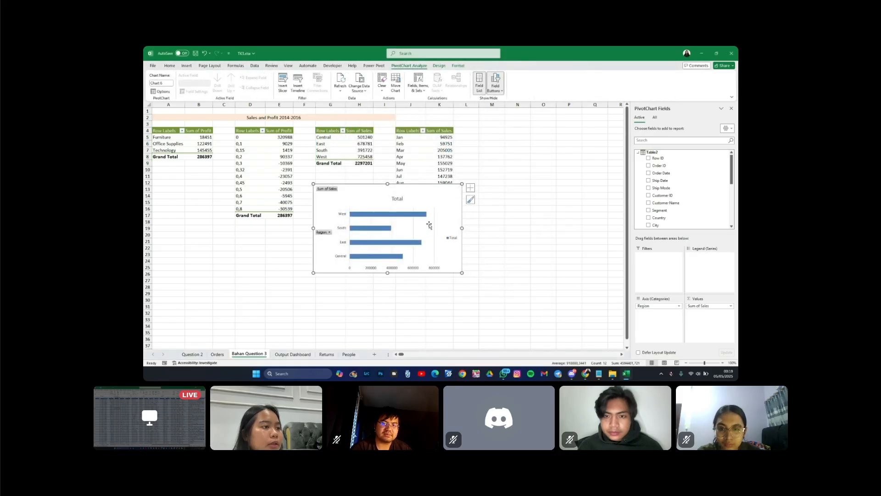
Step: Delete the legend from the region sales bar chart and add data labels to its bars
right_click(449, 240)
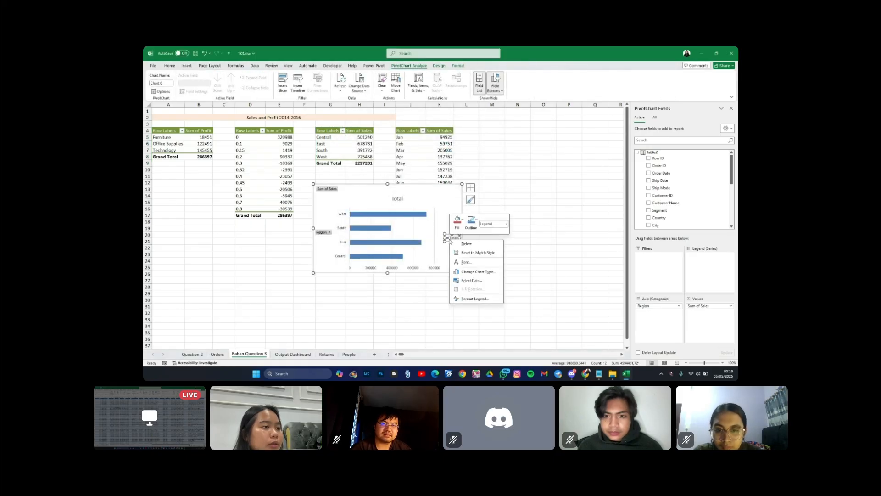
left_click(482, 245)
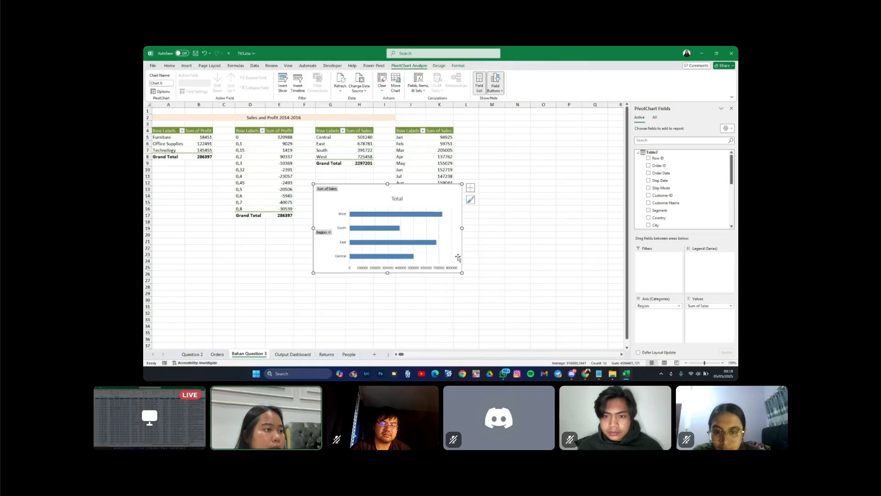
left_click(471, 188)
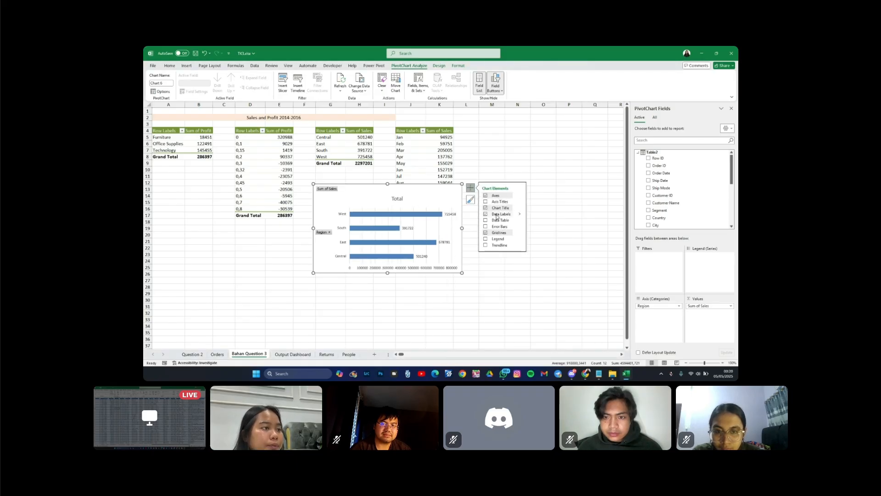
Step: Change the region bar chart's title to "Total Sales per Region"
left_click(398, 199)
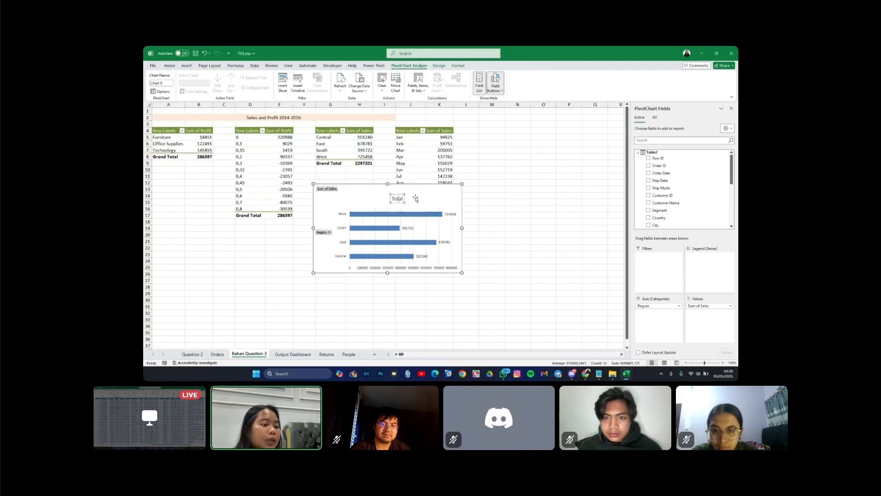
key("BackSpace")
key("Right")
key("Right")
key("BackSpace")
key("BackSpace")
key("BackSpace")
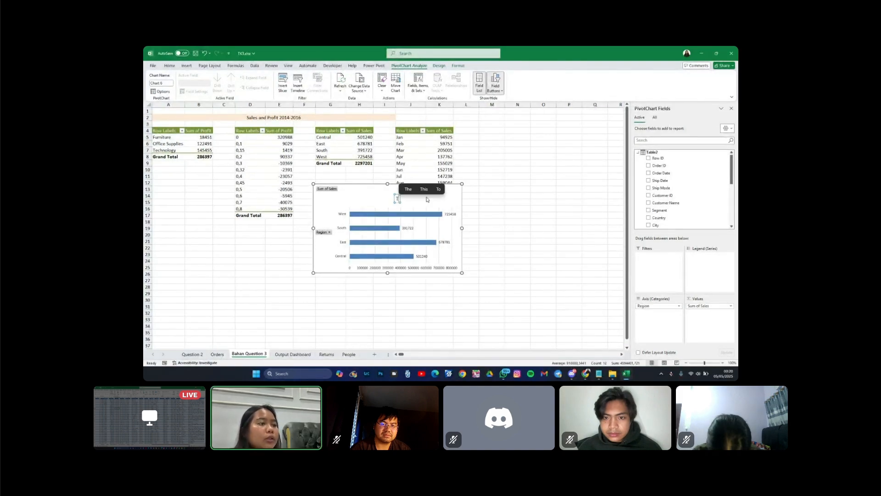
type("otal Saler")
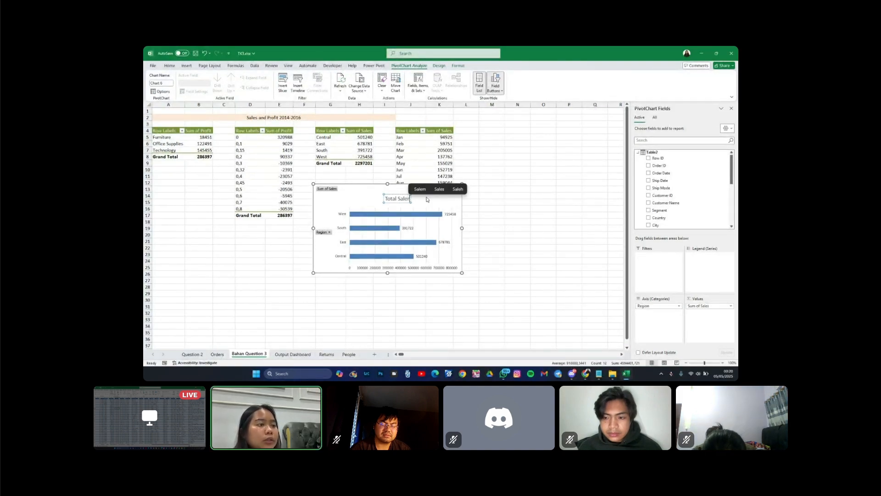
key("BackSpace")
type("s per")
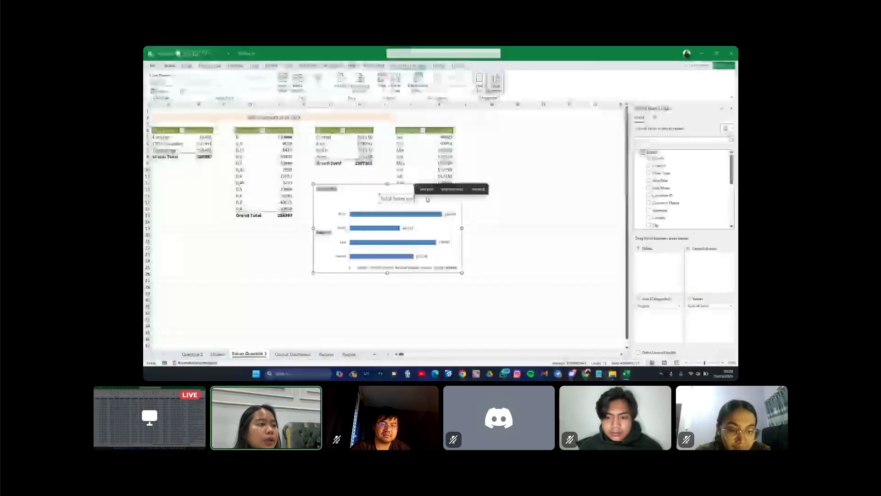
type(" Regi")
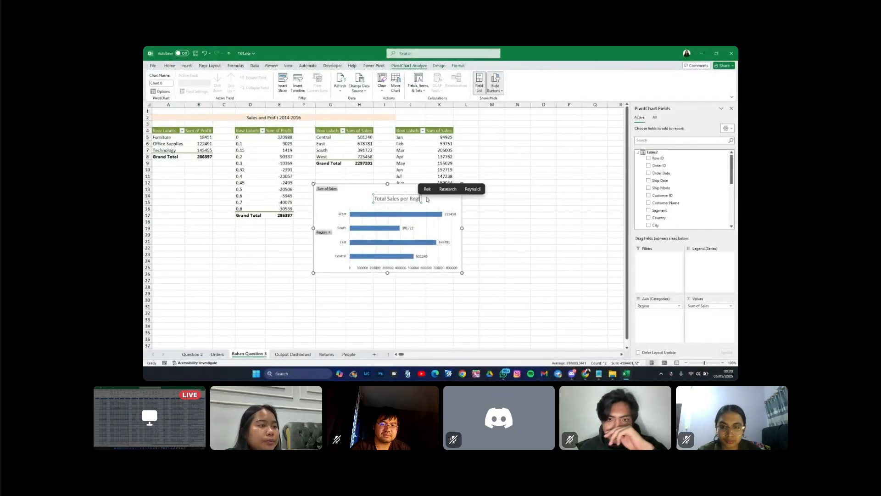
type("on")
key("Escape")
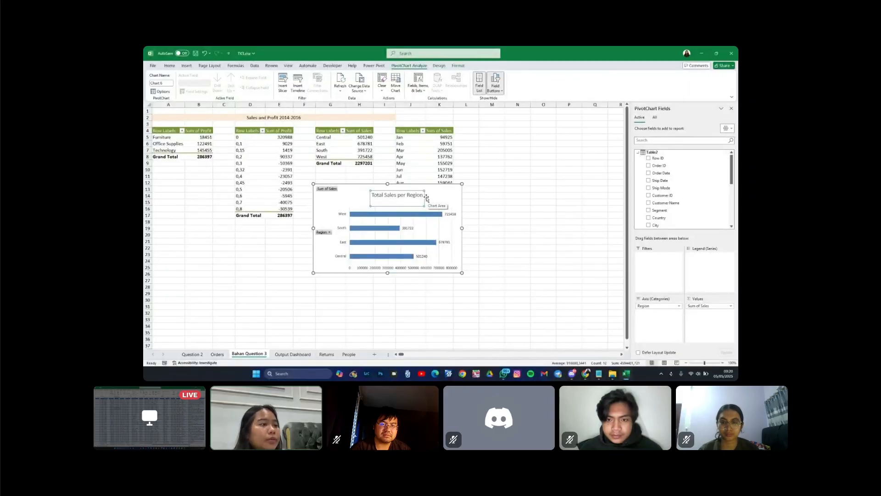
left_click(492, 209)
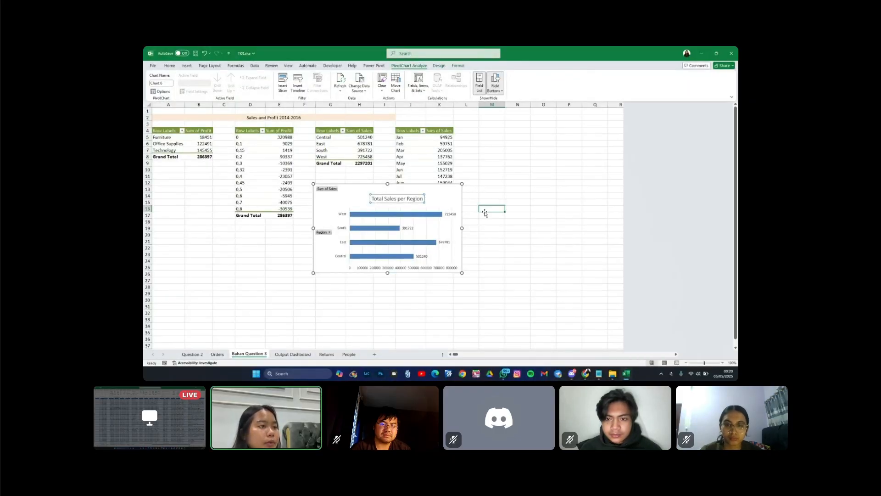
Step: Move the region sales bar chart to the Output Dashboard sheet and place it directly below the doughnut chart
left_click(434, 192)
key("ctrl+x")
left_click(298, 354)
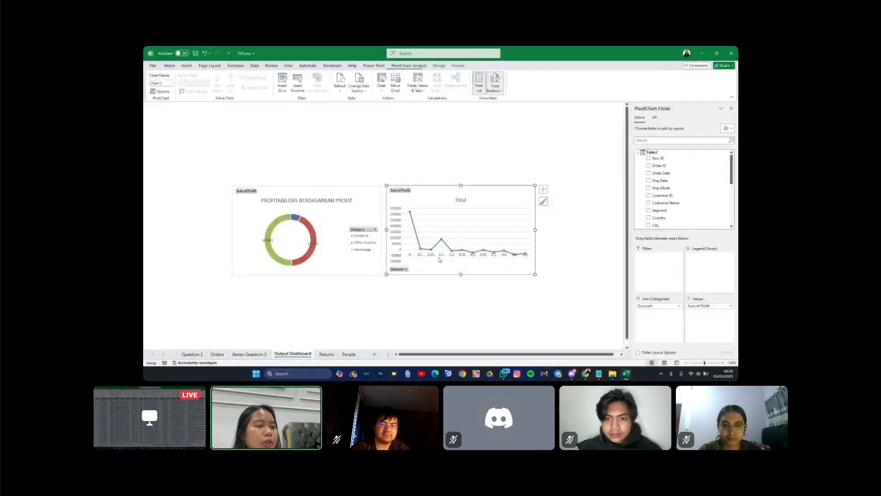
left_click(525, 310)
key("ctrl+v")
scroll(525, 310, "right", 3)
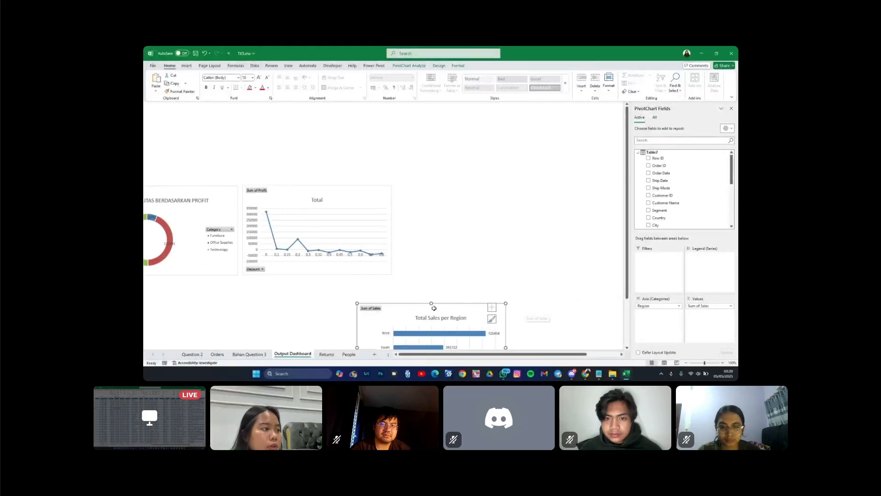
scroll(434, 308, "left", 3)
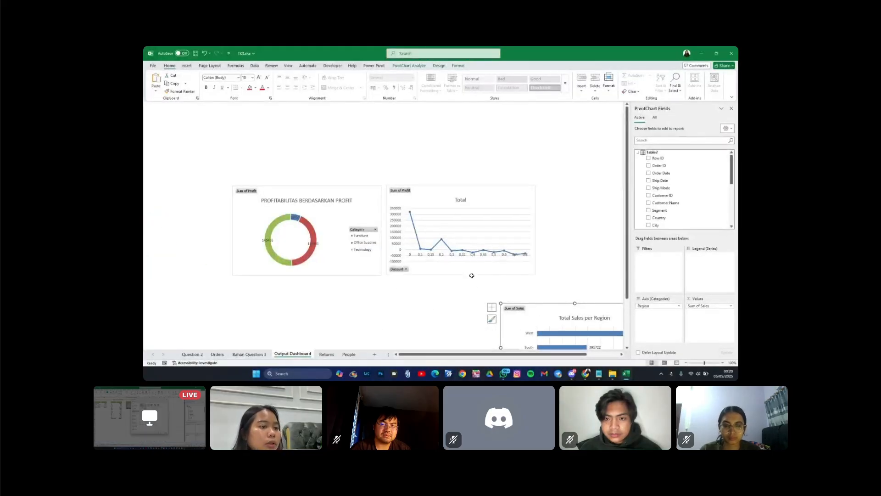
scroll(502, 311, "right", 2)
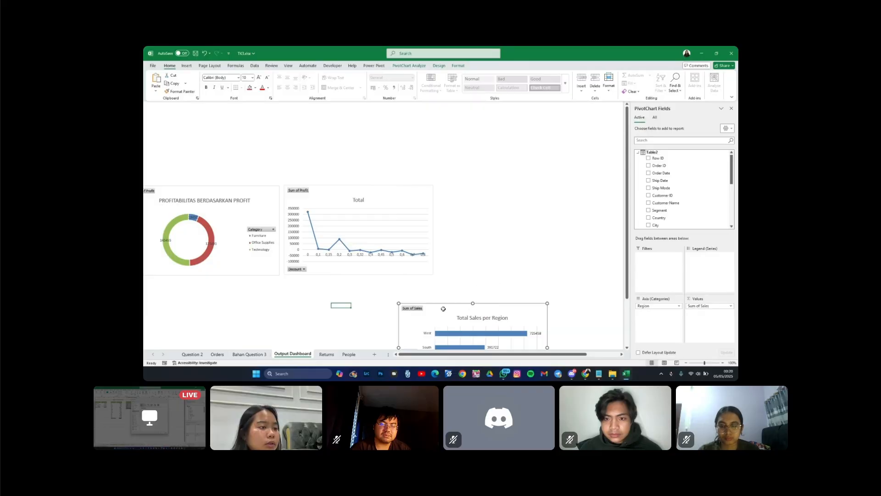
left_click(470, 274, "shift")
left_click(578, 310)
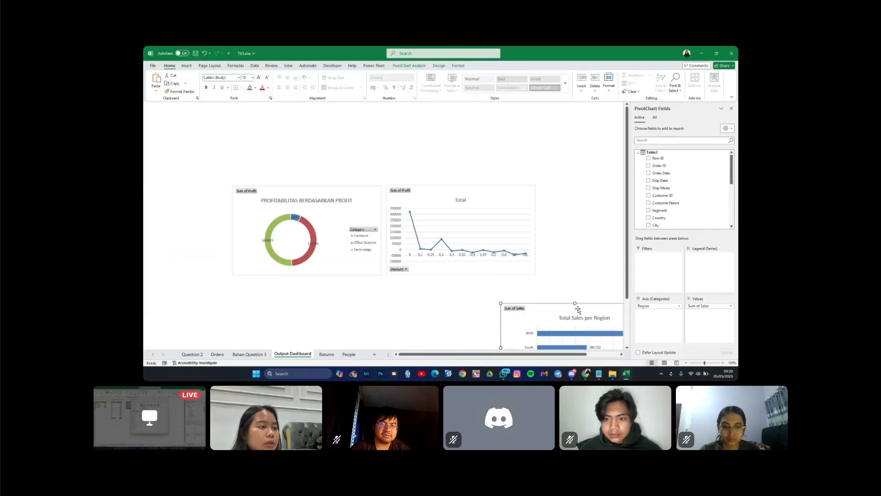
left_click_drag(579, 310, 309, 285)
Step: Change the discount line chart's title to "Dampak Diskon Terhadap Profit"
left_click(460, 200)
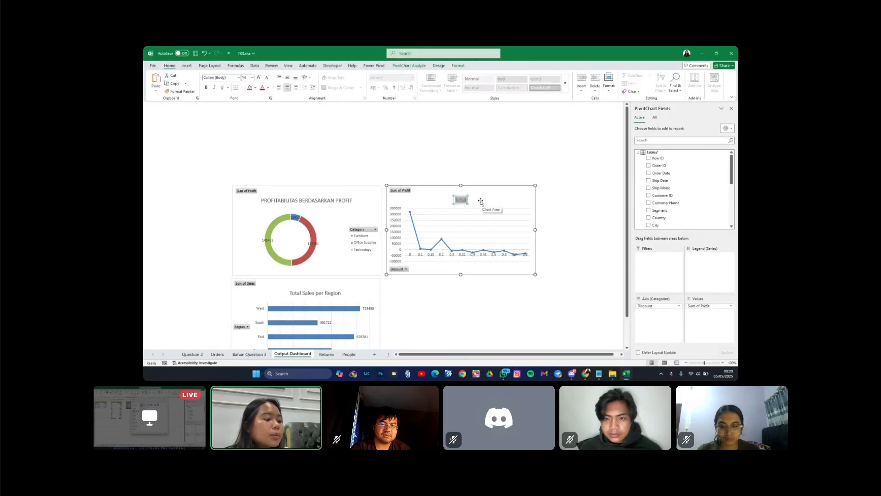
type("Da")
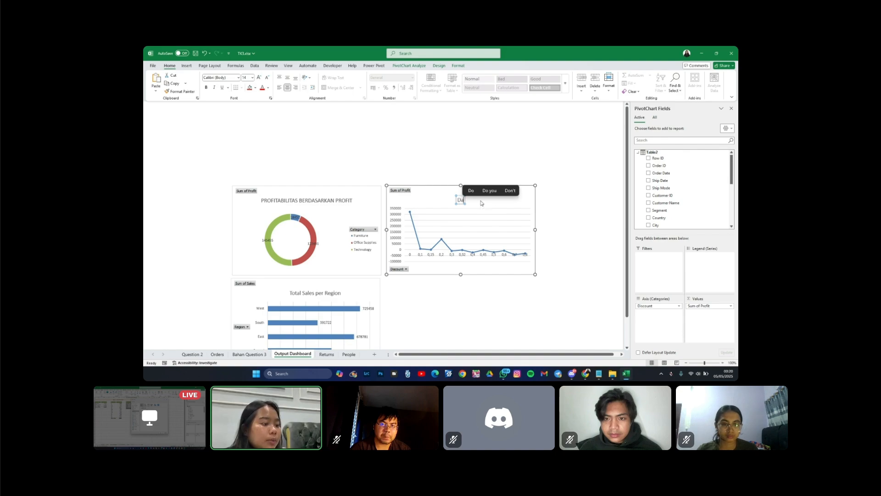
type("mpak Diskon T")
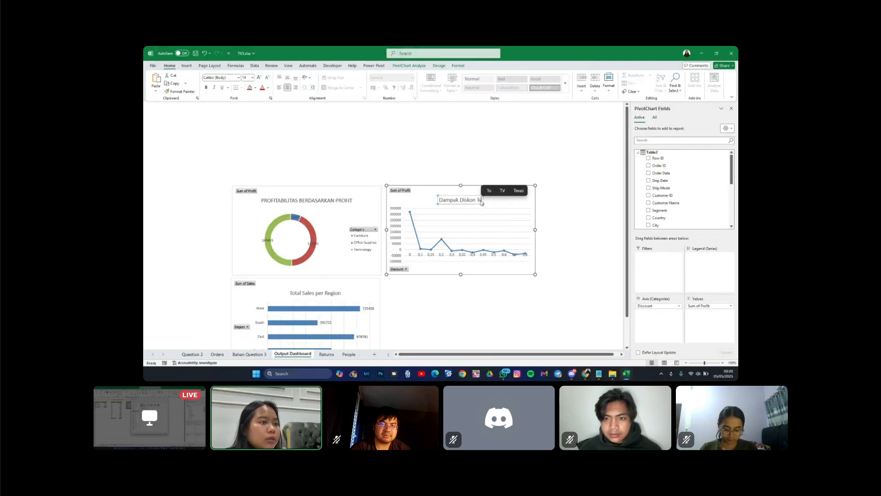
type("erhadap")
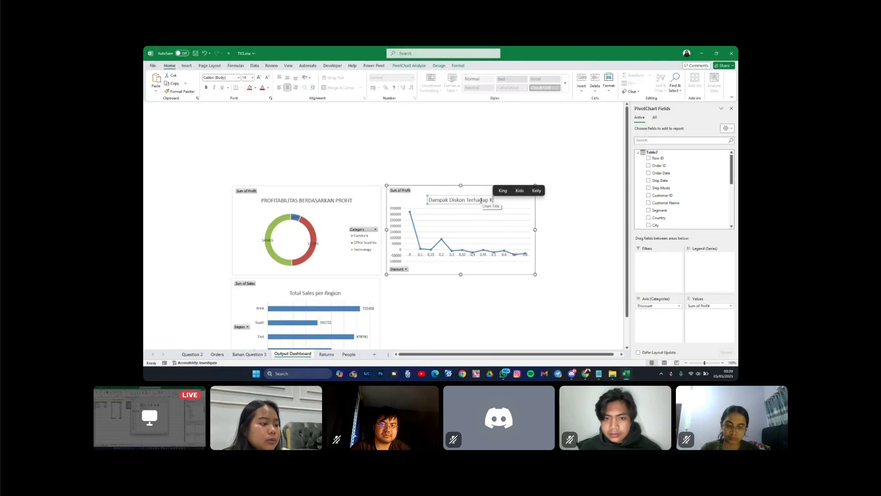
type(" P")
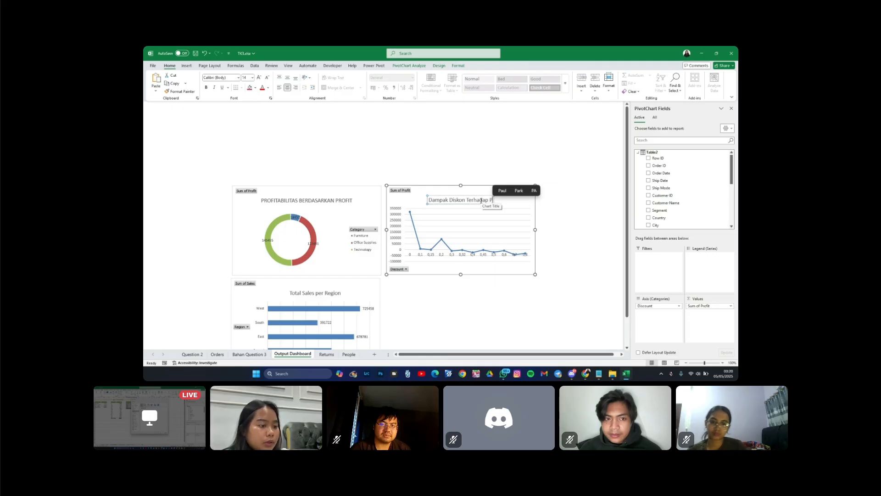
type("rofit")
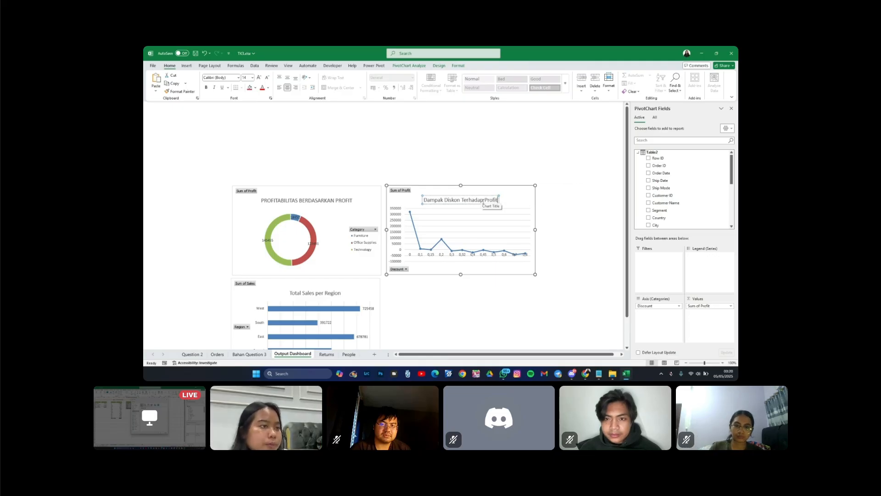
left_click(602, 253)
Step: Insert a Stacked Column PivotChart from the monthly sales PivotTable on the Bahan Question 3 sheet
left_click(250, 355)
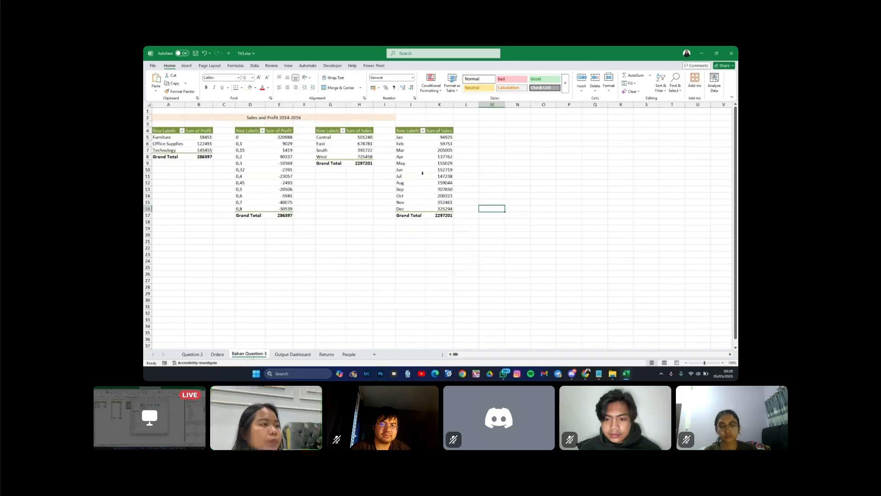
left_click(417, 150)
left_click(417, 161)
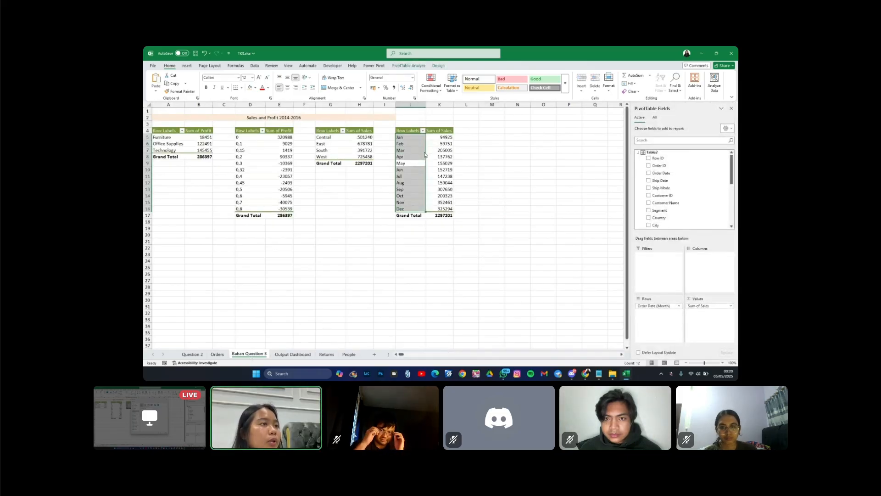
left_click(440, 163)
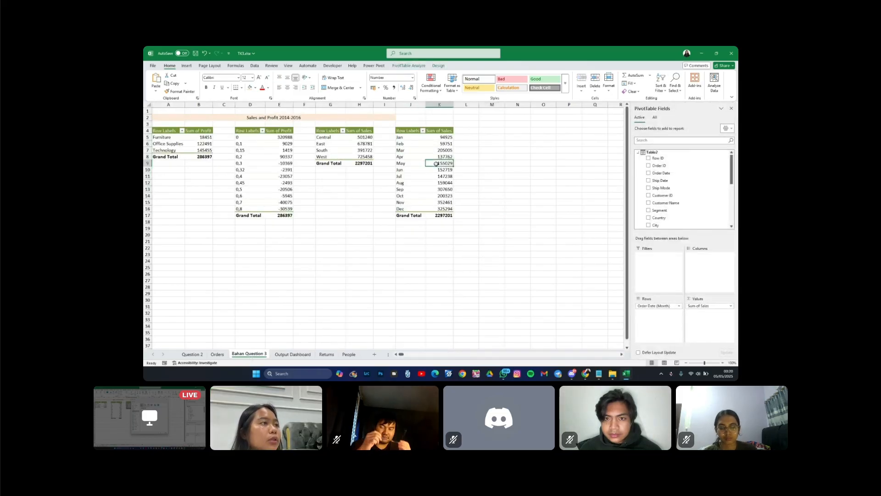
left_click(187, 67)
left_click(431, 98)
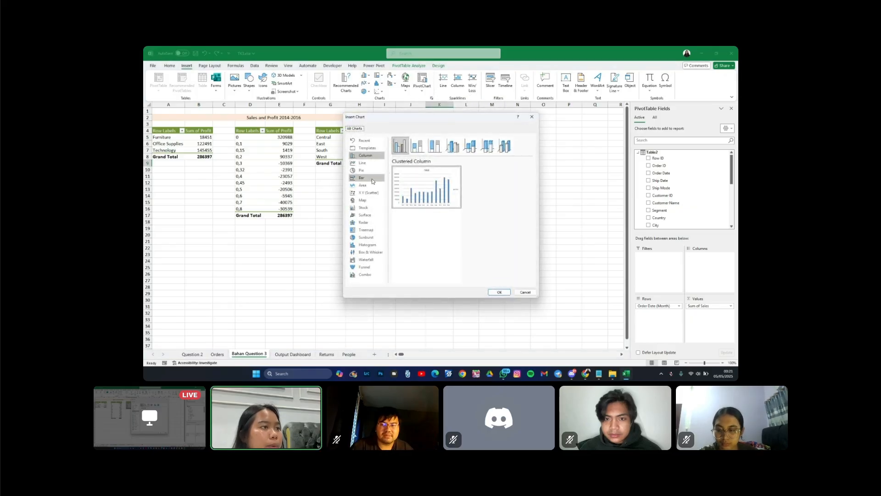
left_click(417, 146)
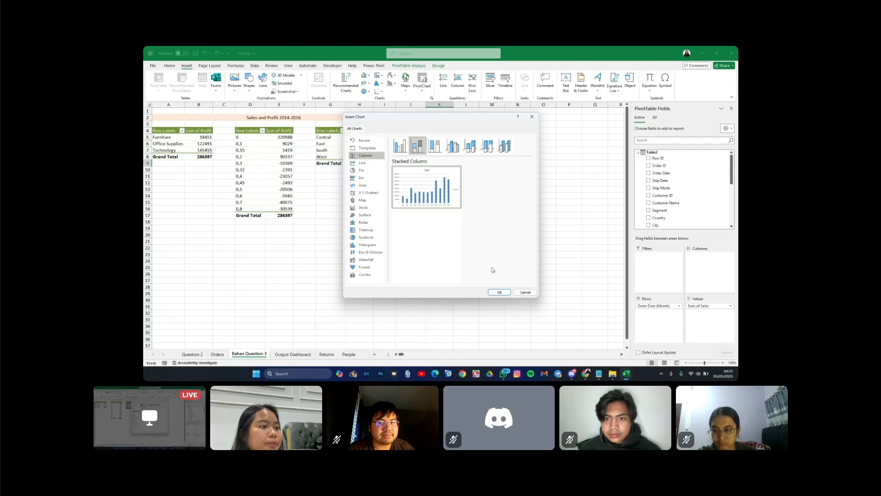
left_click(499, 291)
Step: Add data labels to the monthly sales column chart and widen the chart slightly
left_click(470, 188)
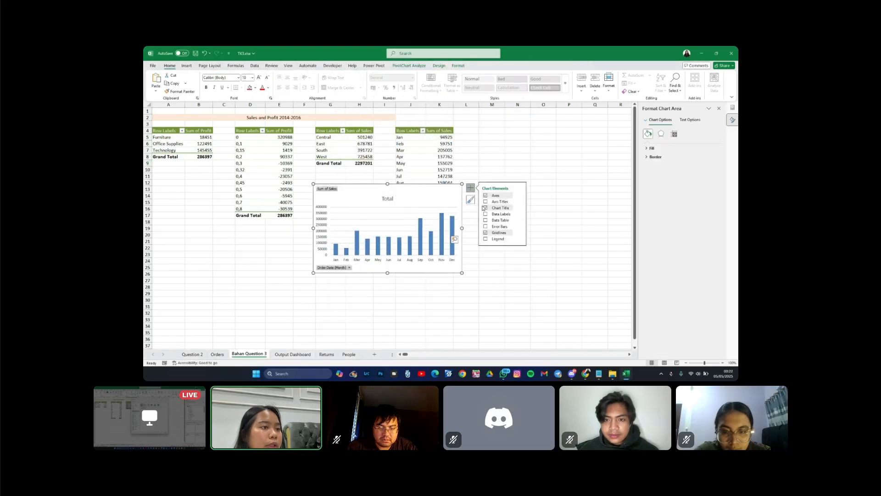
left_click(486, 214)
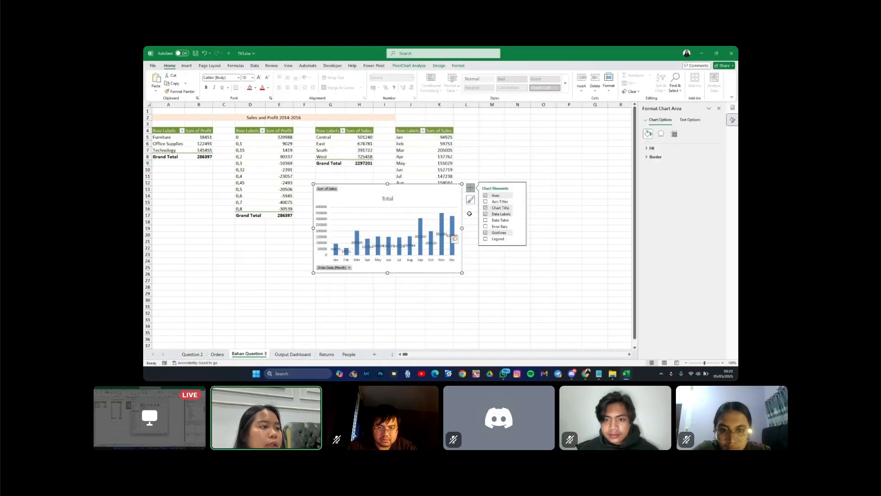
left_click_drag(462, 228, 480, 232)
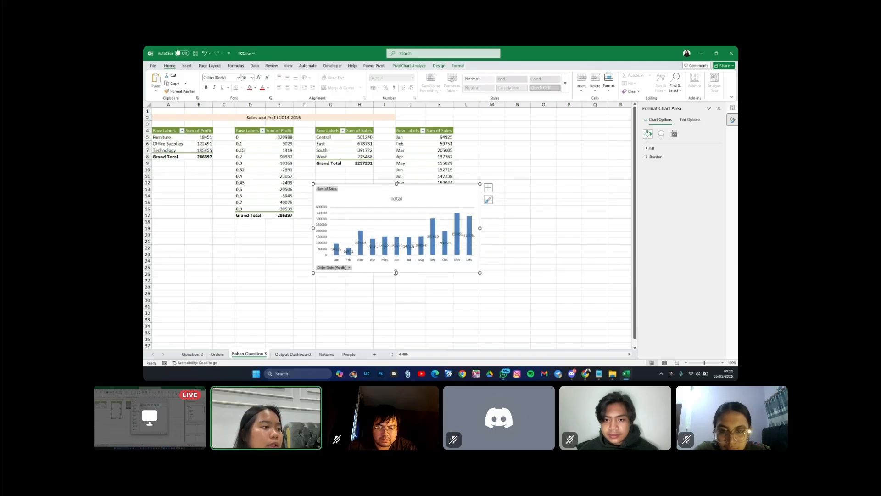
left_click(492, 280)
Step: Change the monthly sales column chart's title to "TREN PENJUALAN BULANAN"
left_click(399, 199)
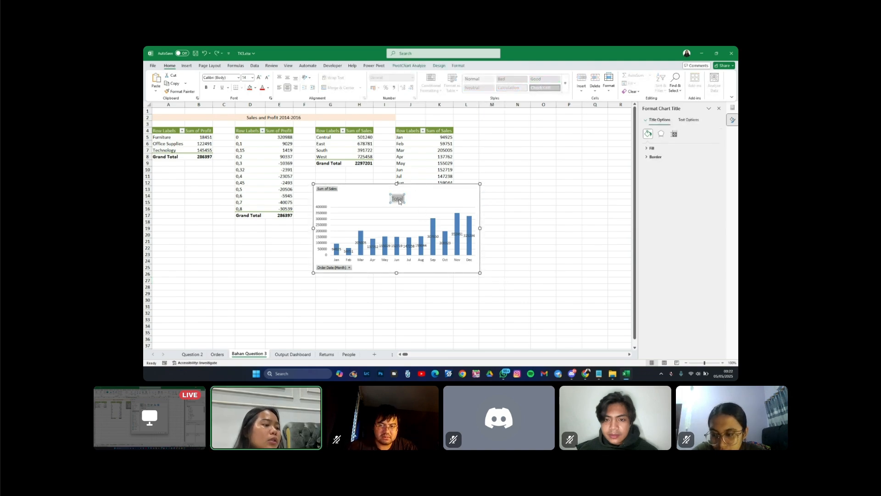
type("TREN")
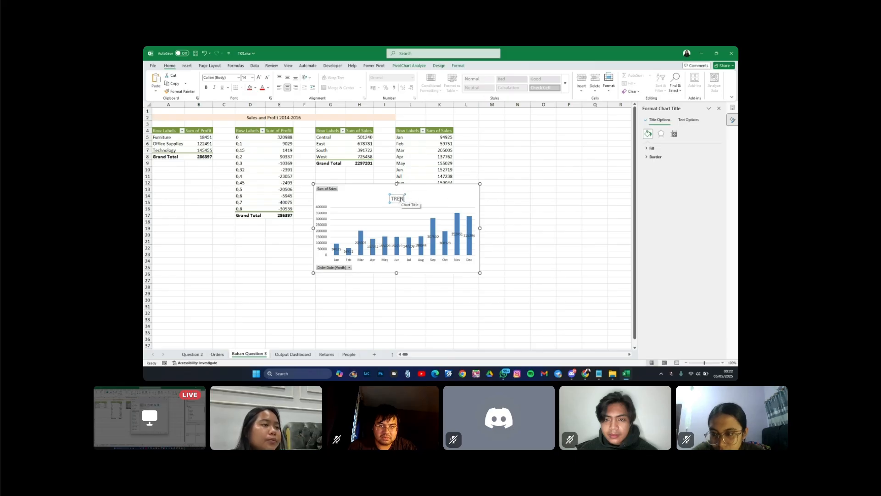
type(" PENJUALA")
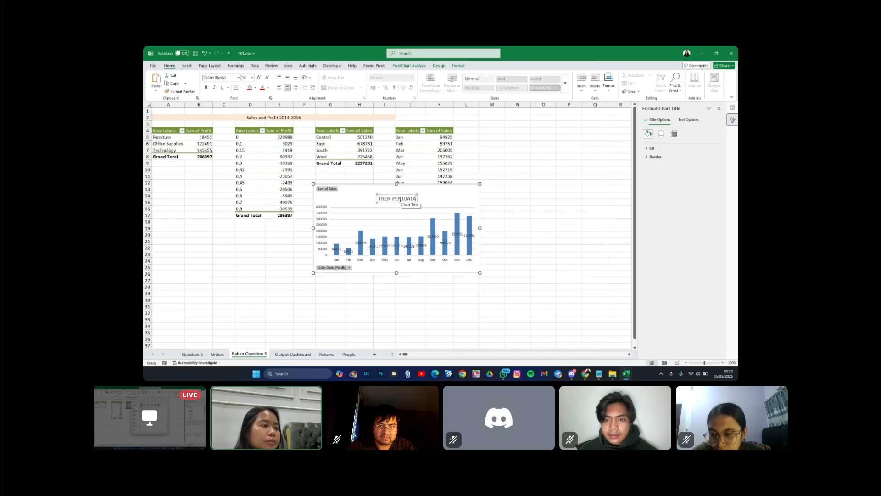
type("N BULANANN")
Step: Move the monthly sales column chart to the Output Dashboard sheet, directly below the discount line chart
left_click(421, 187)
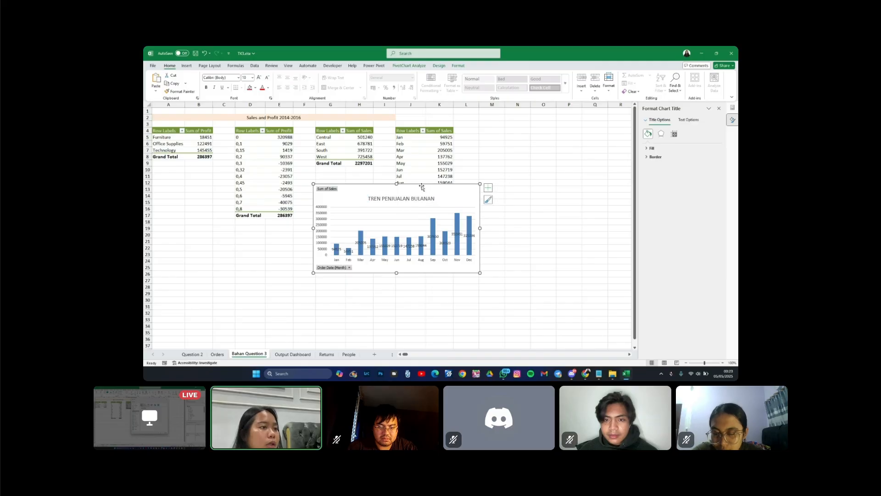
key("Delete")
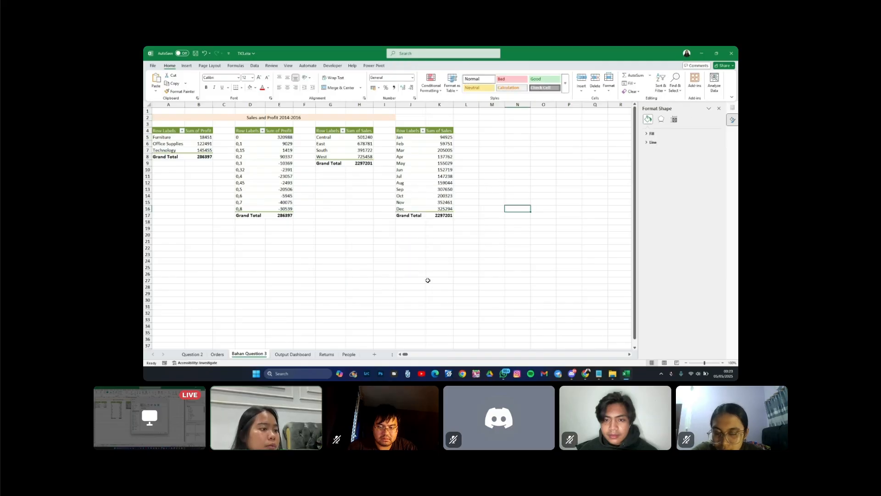
left_click(348, 355)
left_click(253, 192)
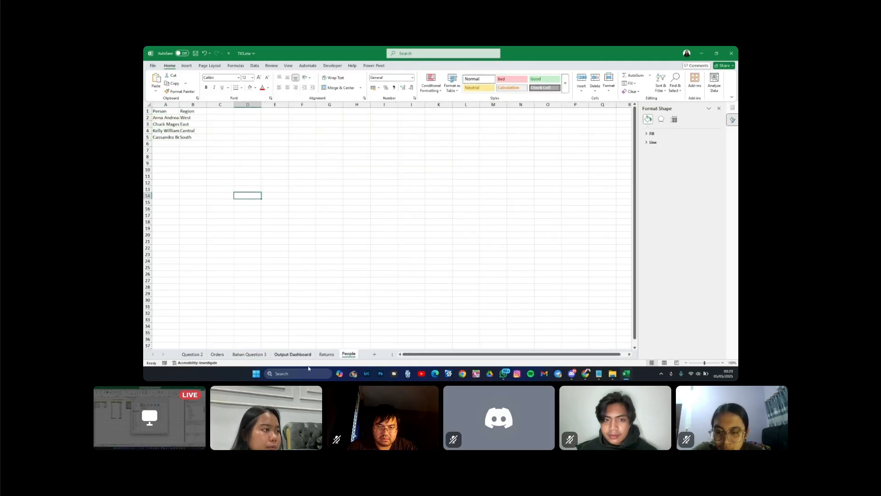
left_click(293, 355)
key("ctrl+v")
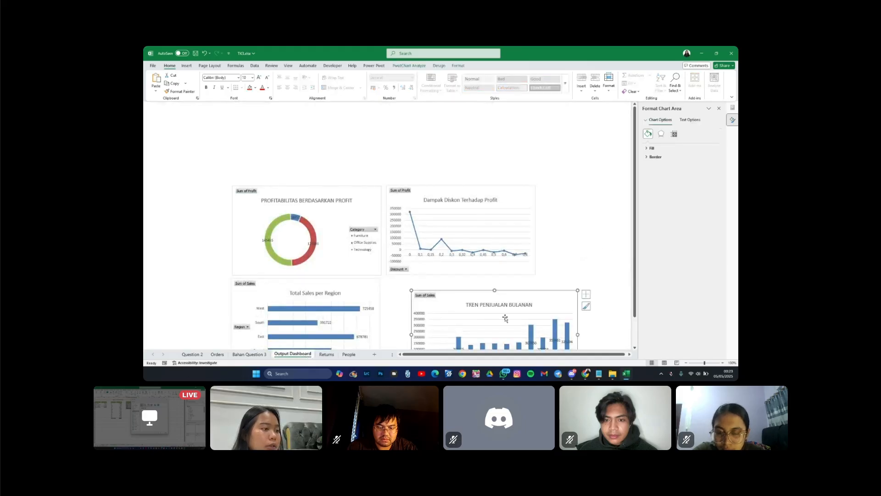
scroll(505, 316, "down", 2)
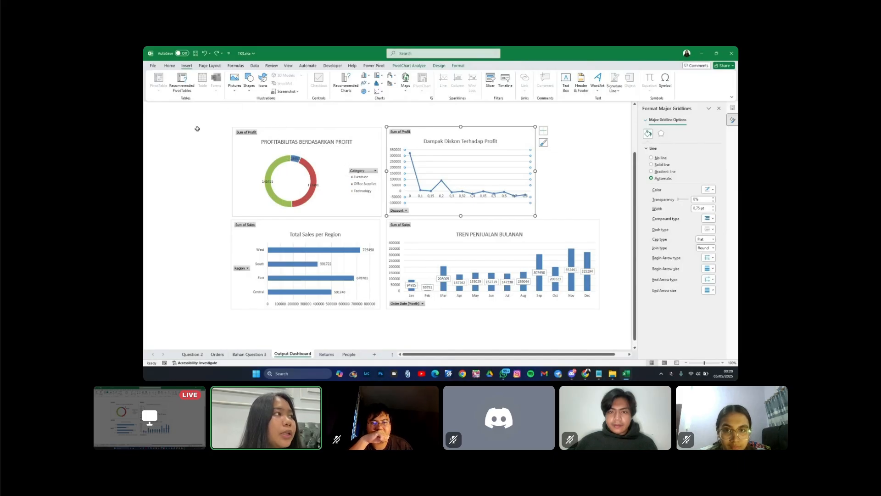
Step: Insert a Region slicer for the discount line chart and place it just left of the doughnut chart
left_click(490, 83)
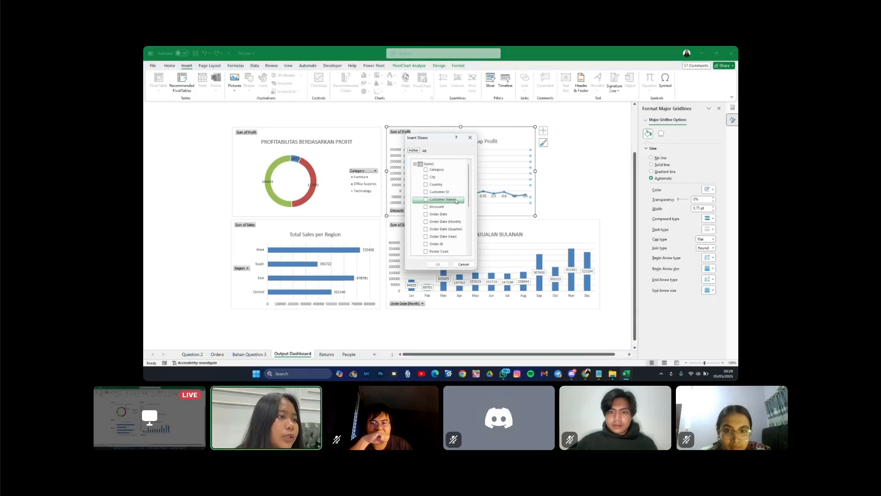
scroll(441, 202, "down", 4)
left_click(427, 199)
left_click(434, 265)
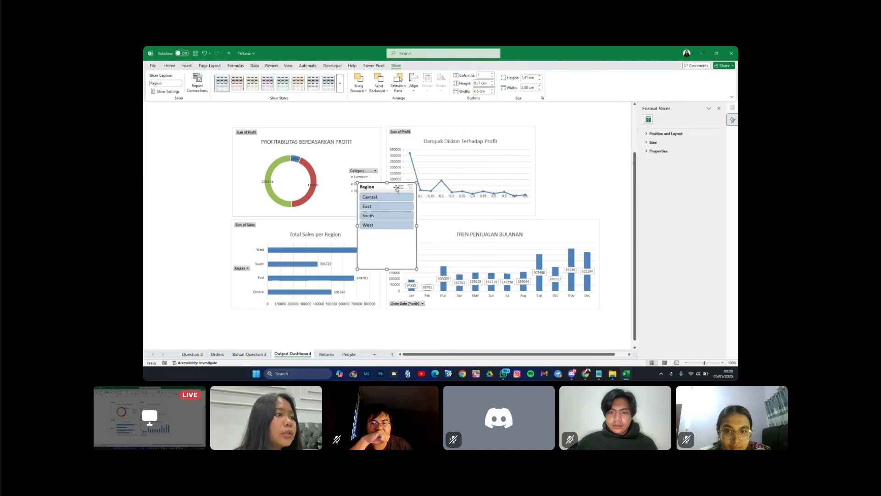
left_click_drag(381, 187, 194, 132)
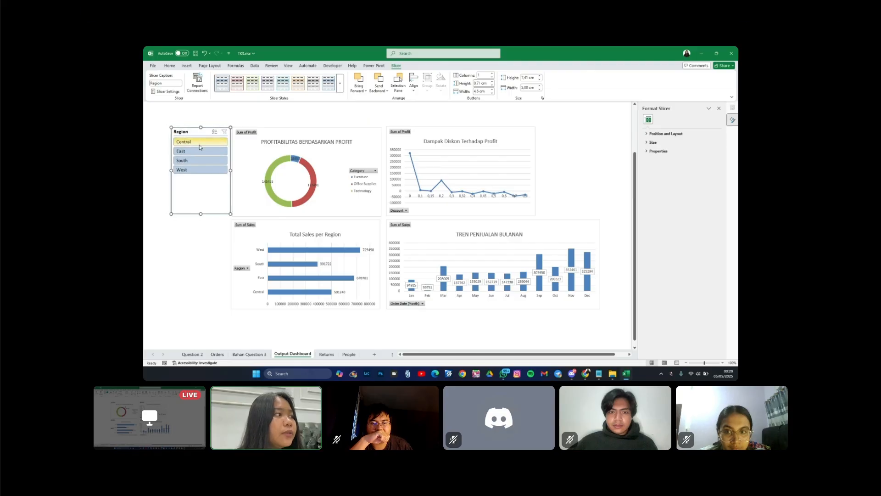
Step: Filter the Region slicer to East and connect it to PivotTable4, PivotTable5 and PivotTable7 as well
left_click(207, 161)
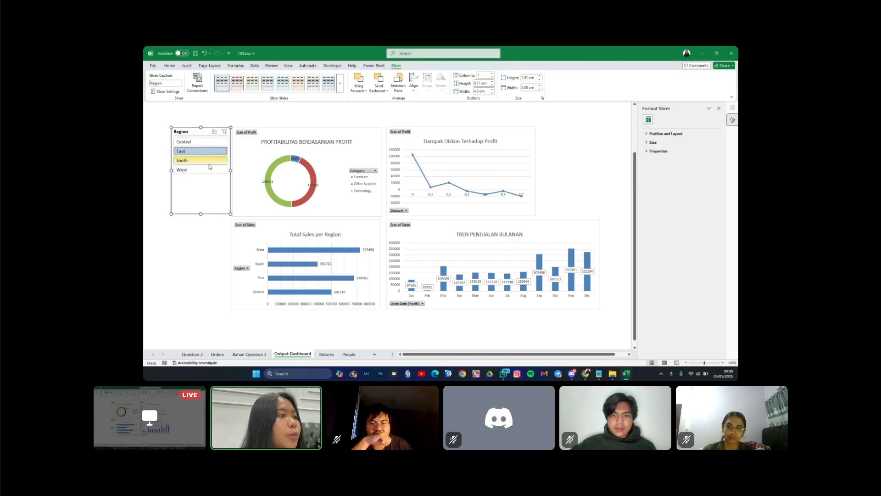
left_click(209, 155)
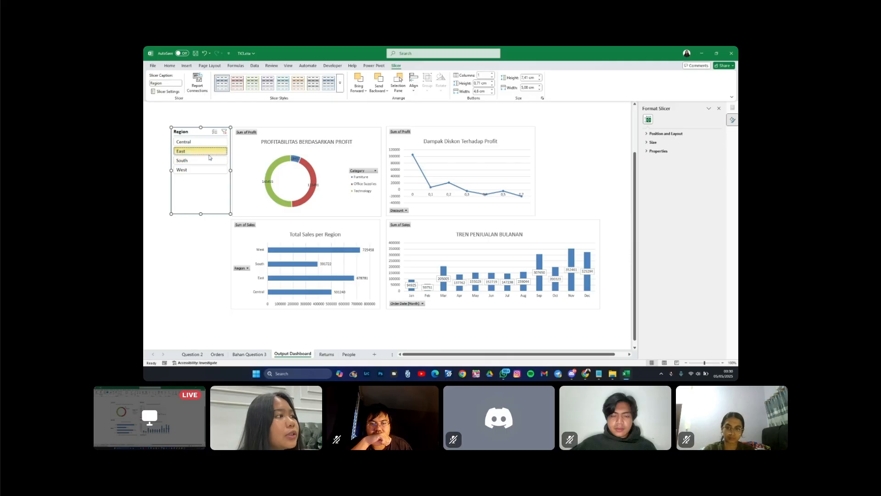
right_click(221, 130)
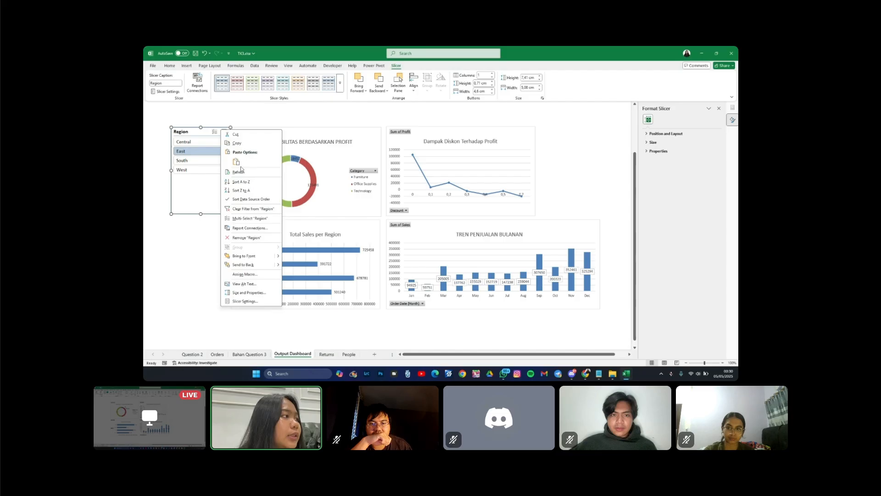
left_click(250, 229)
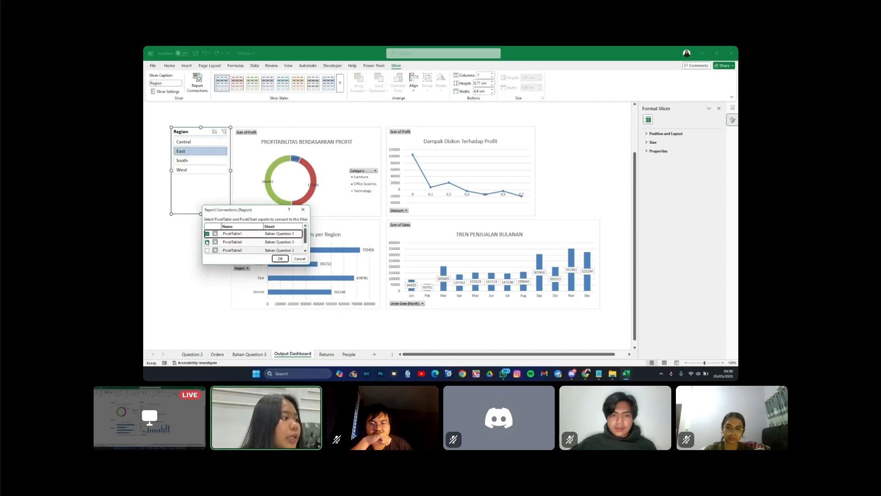
left_click(207, 242)
left_click(209, 250)
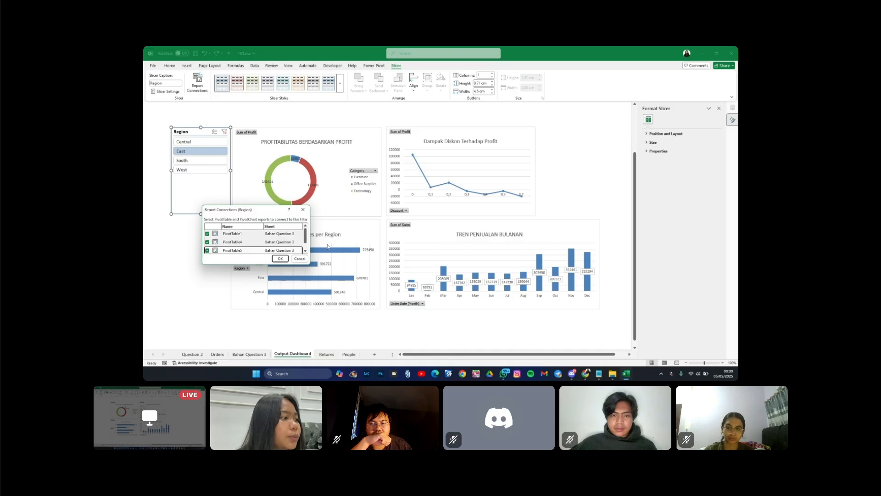
left_click(304, 251)
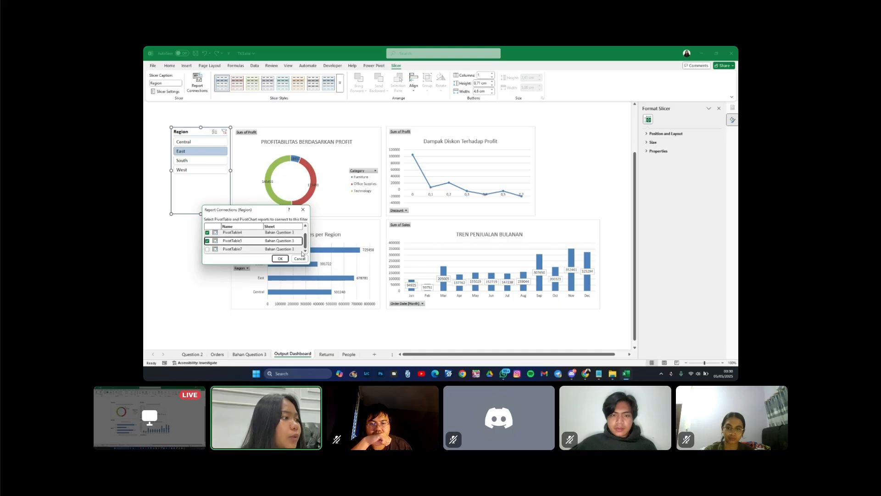
left_click(207, 250)
left_click(280, 258)
Step: Filter the dashboard by Central, East, South and West in turn with the Region slicer to compare the charts
left_click(201, 160)
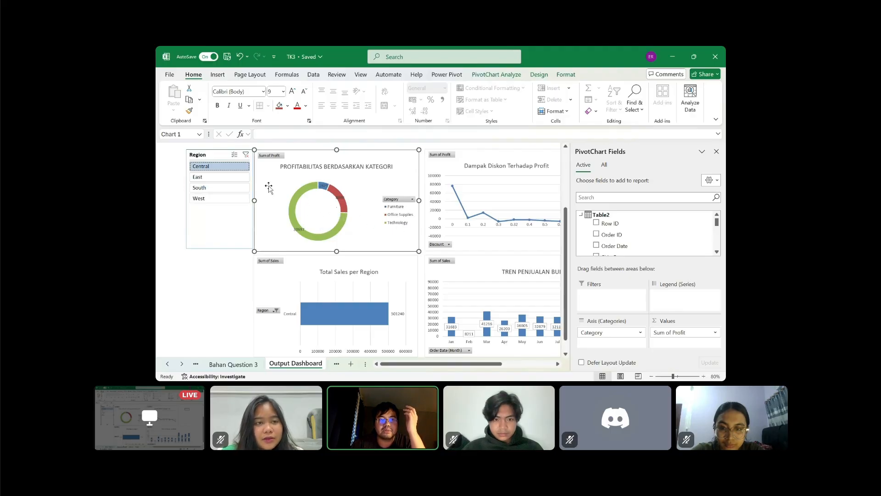
left_click(230, 179)
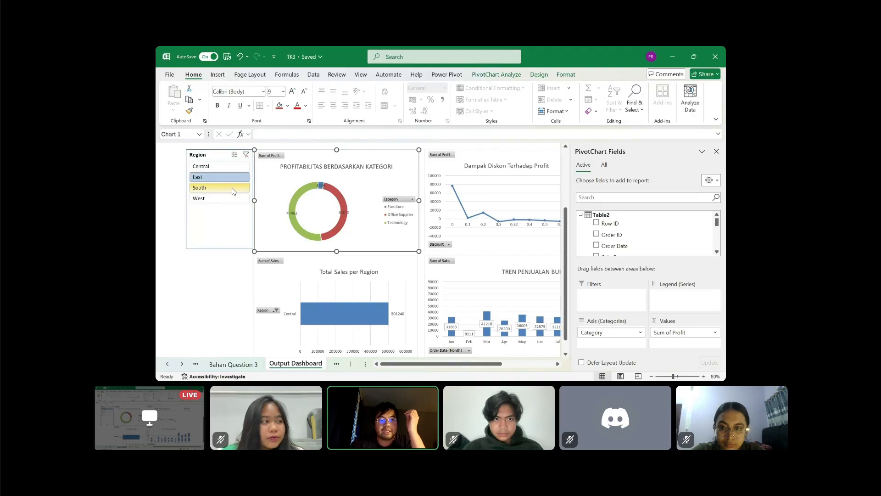
left_click(231, 188)
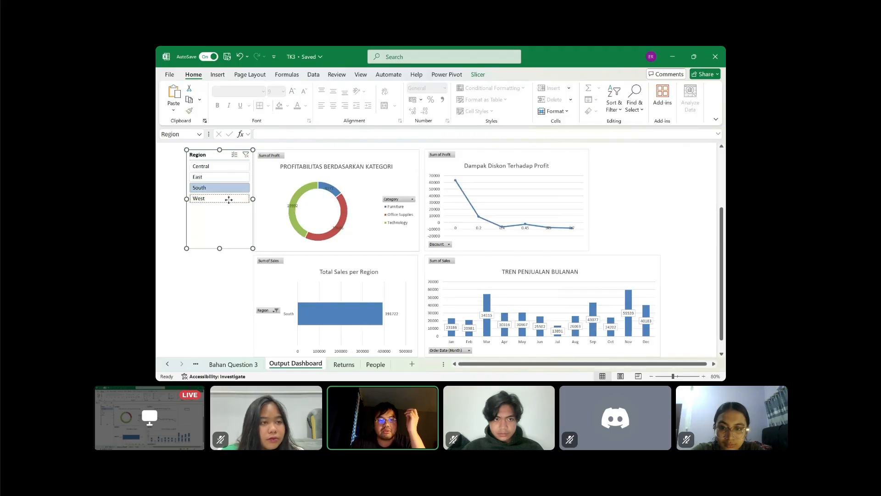
left_click(229, 200)
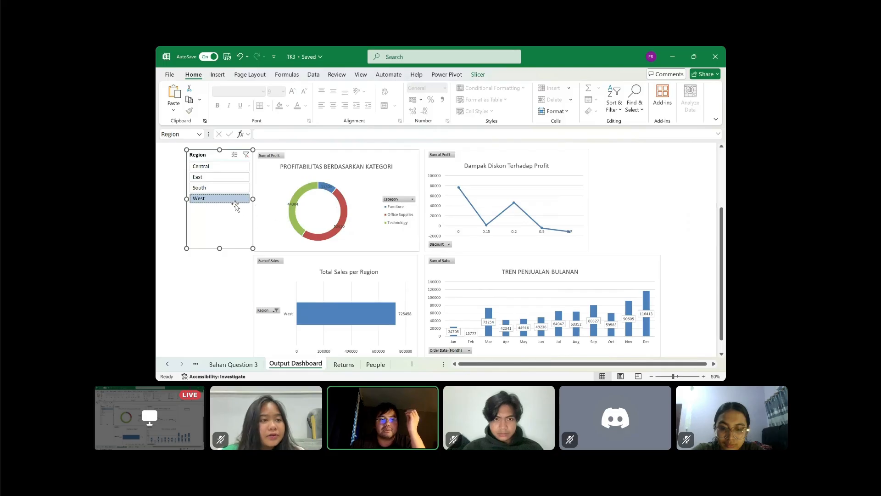
left_click(229, 188)
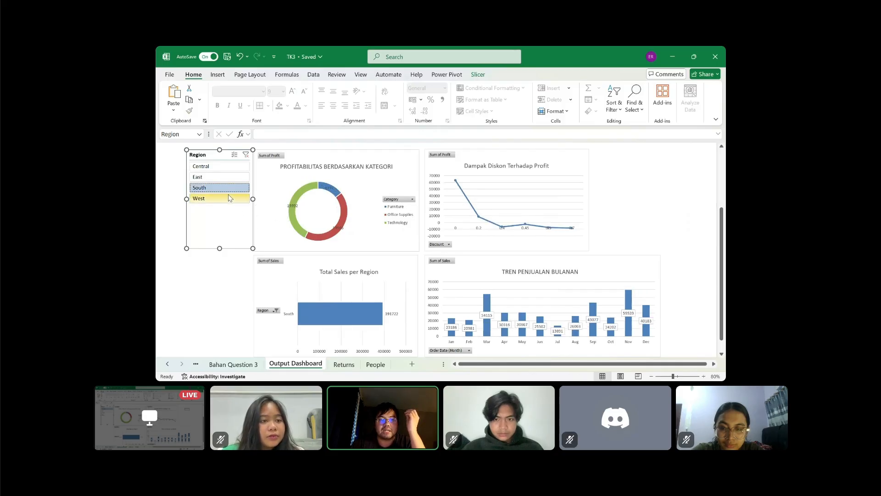
left_click(233, 177)
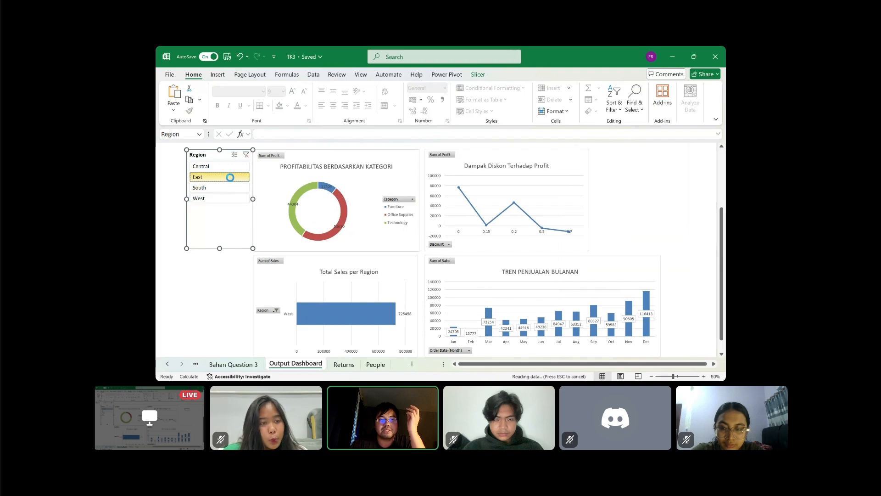
left_click(235, 167)
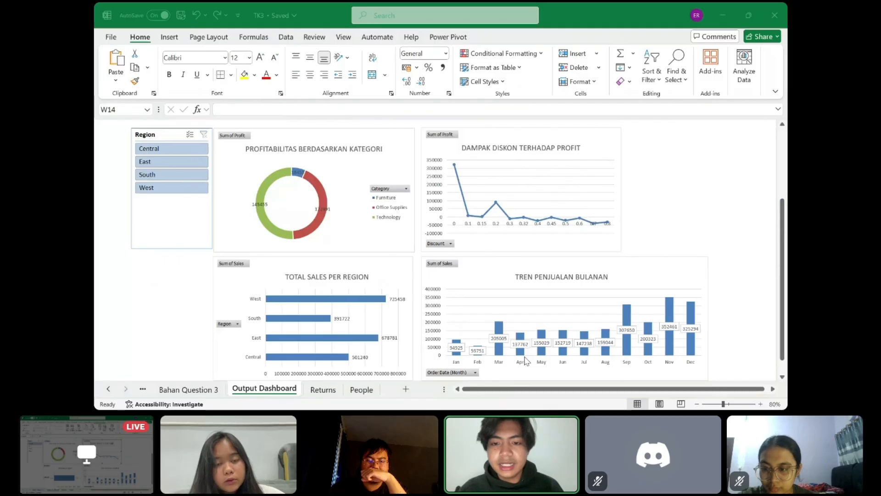
left_click(586, 352)
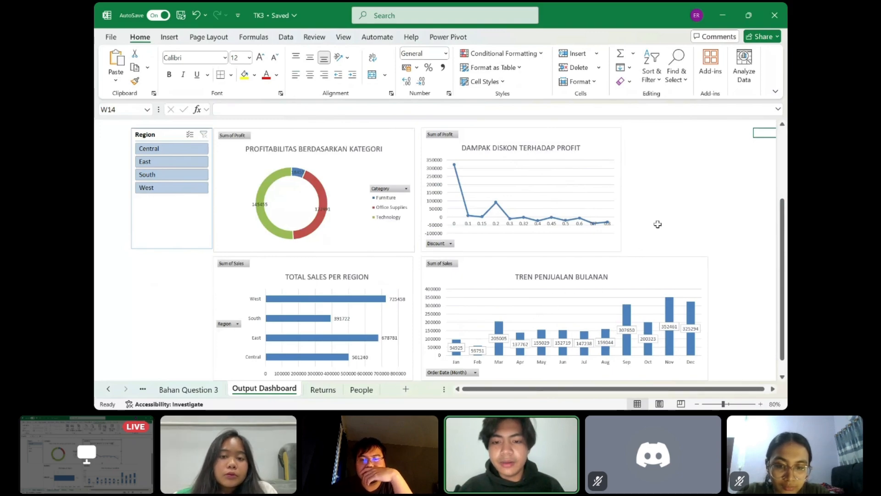
key("Down")
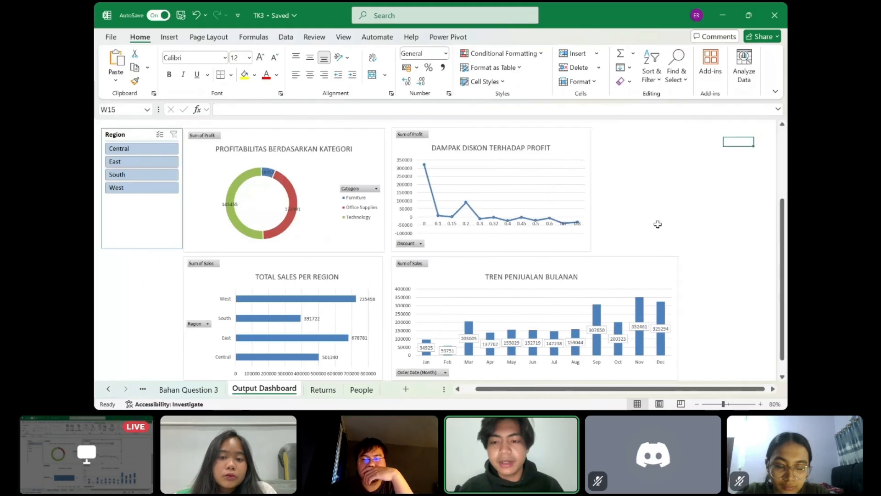
key("Left")
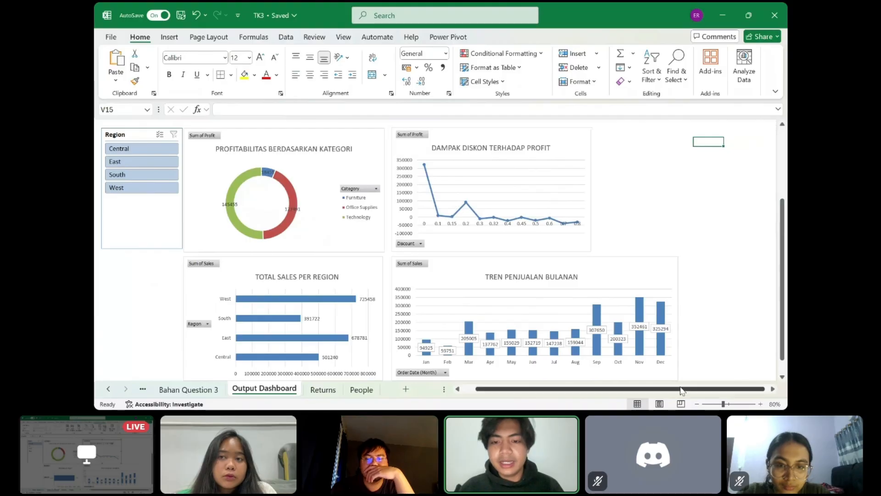
left_click_drag(681, 389, 670, 390)
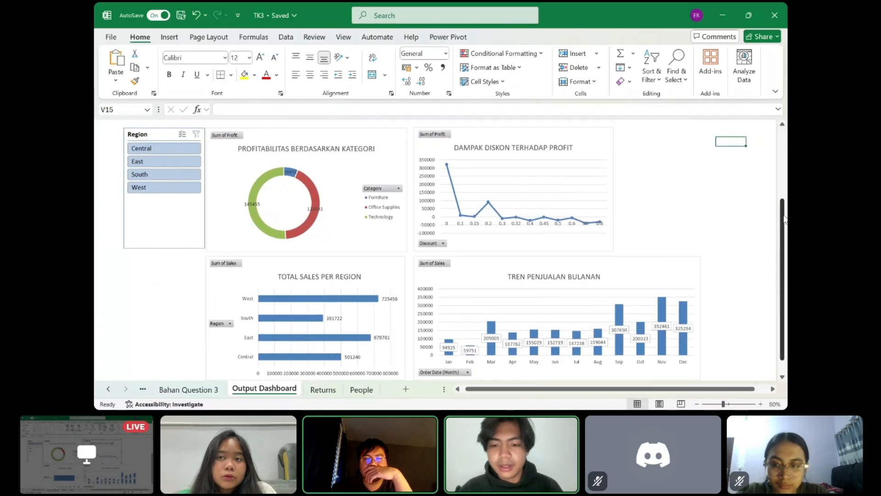
left_click_drag(784, 219, 784, 224)
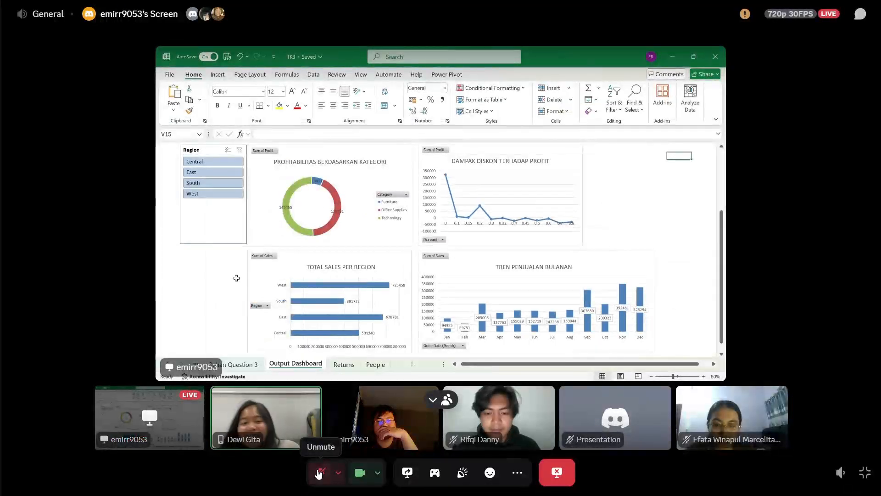
Step: Unmute the microphone in the Discord call
left_click(320, 473)
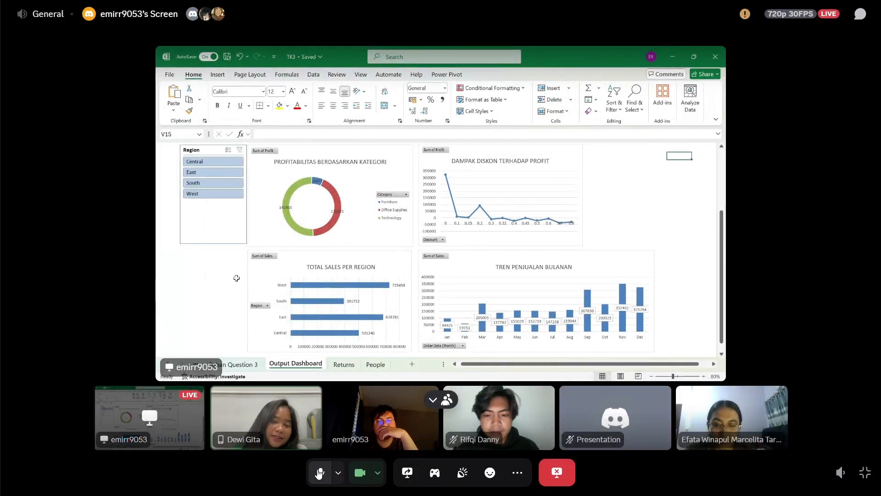